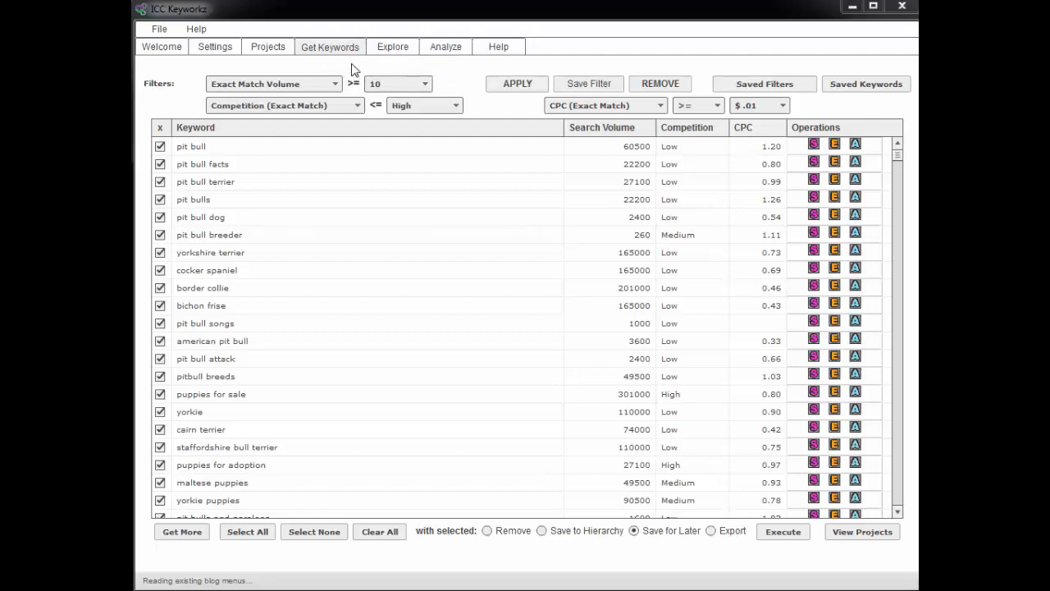
Look over the Keyword Explorer, the existing search results and the options for getting more keywords
left_click(397, 48)
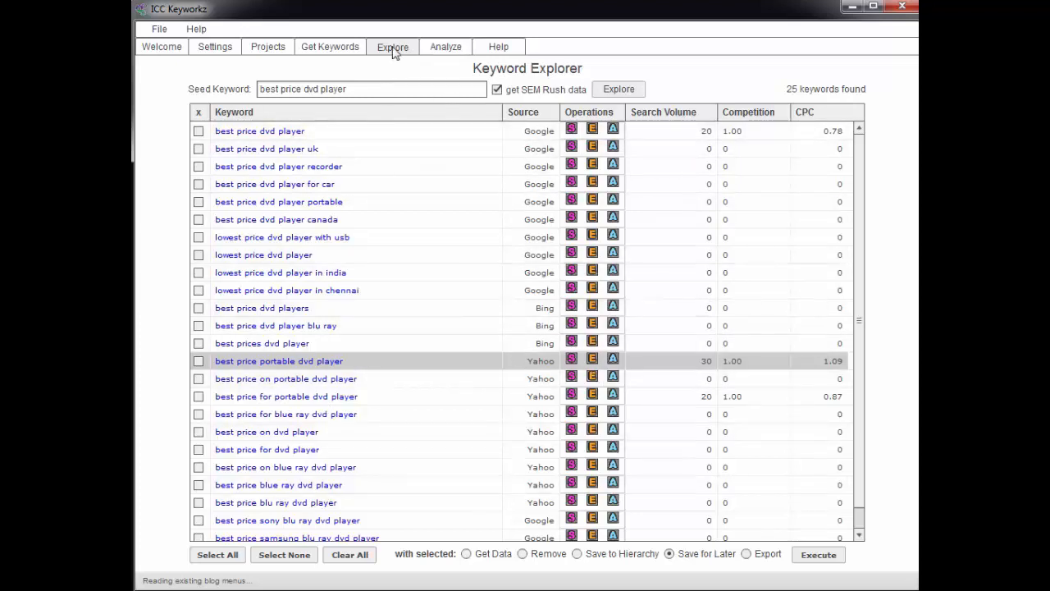
left_click(325, 50)
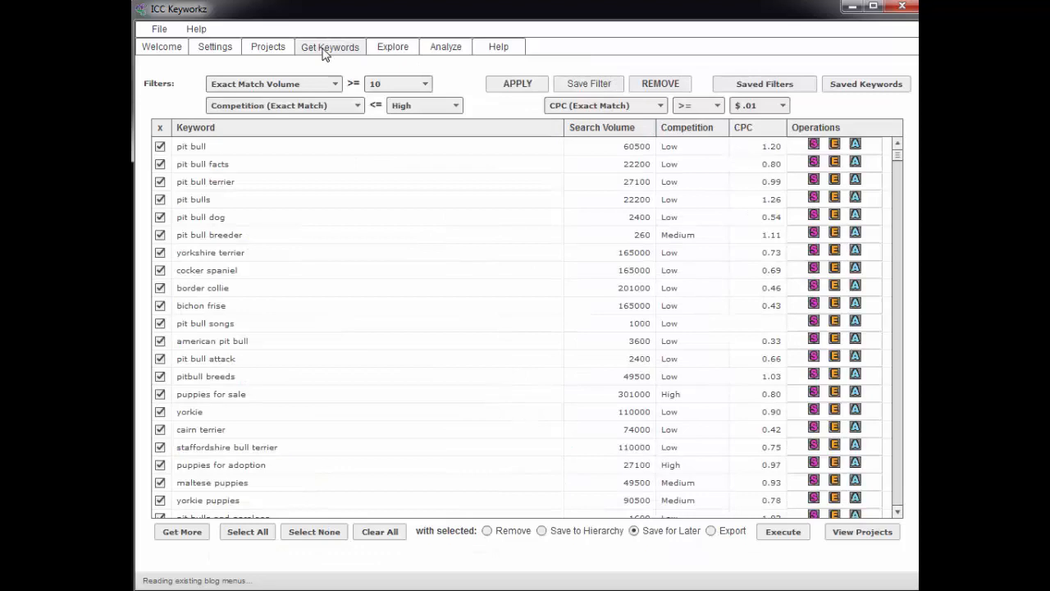
left_click(194, 533)
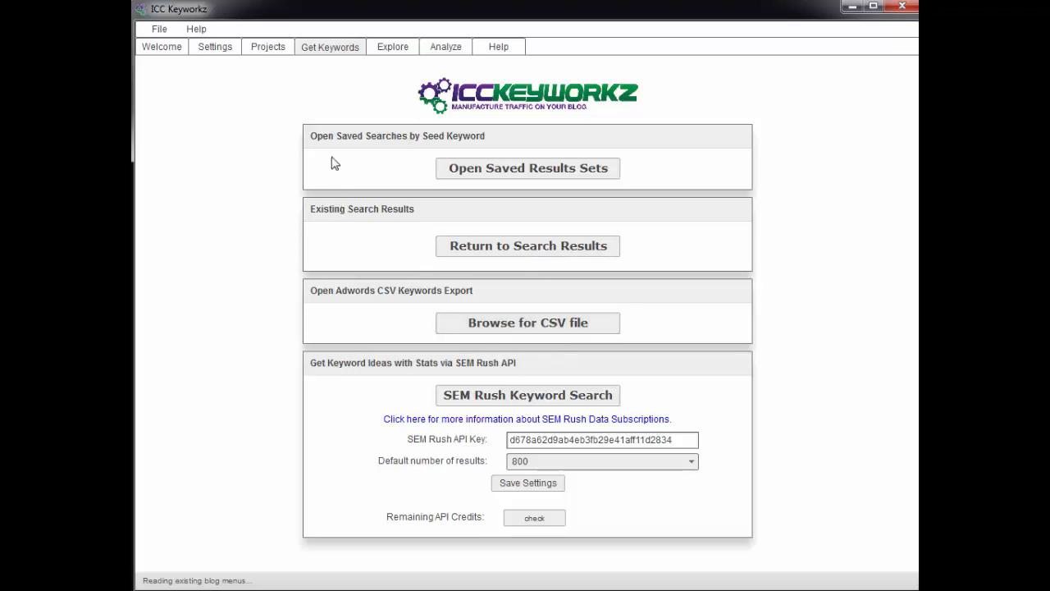
left_click(529, 248)
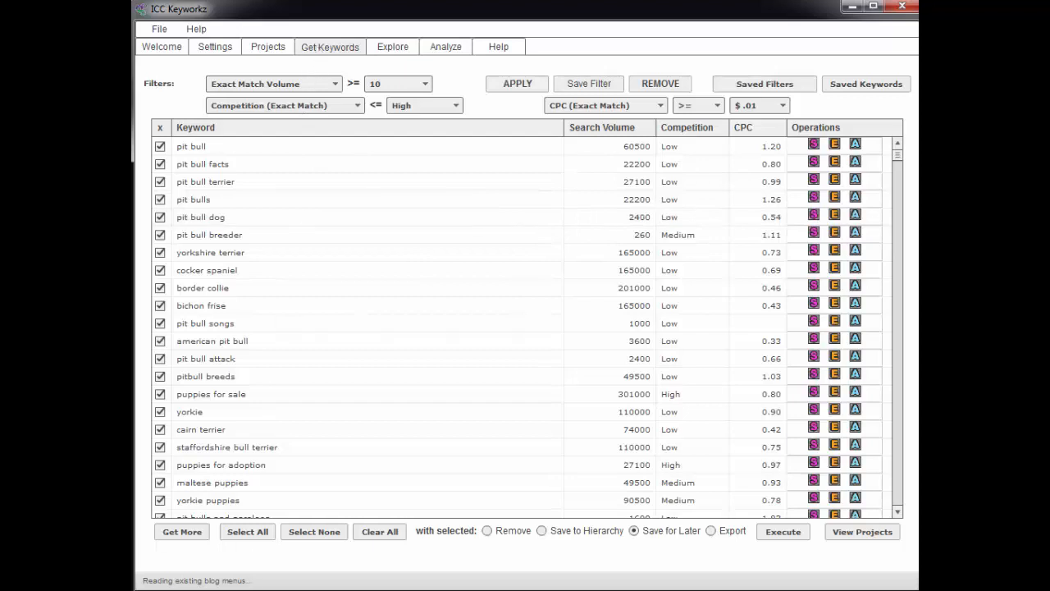
left_click(180, 531)
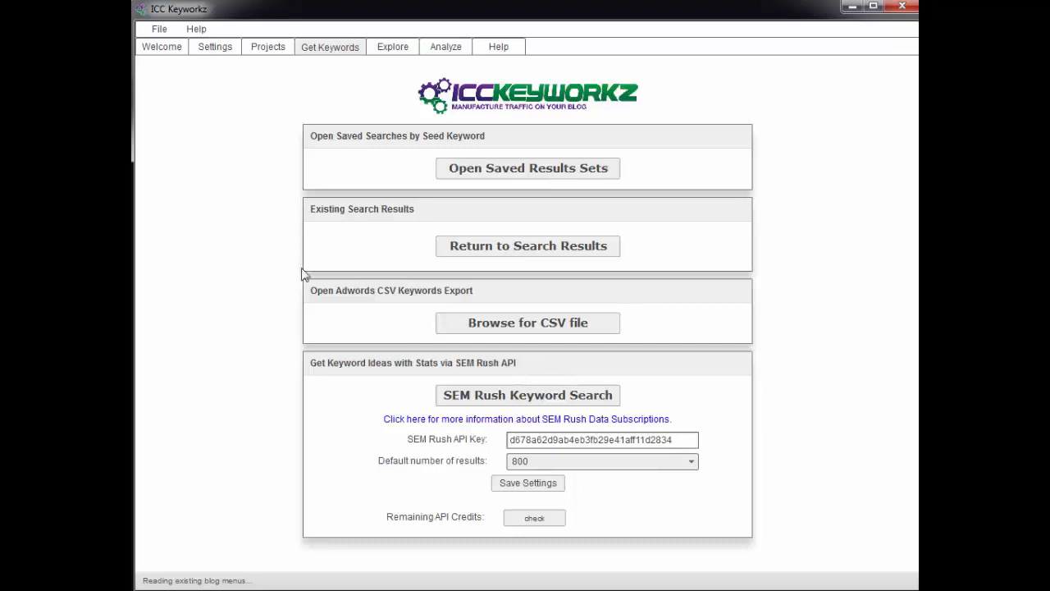
Check the remaining SEM Rush API credits in the settings and again in the options for getting keywords
left_click(213, 48)
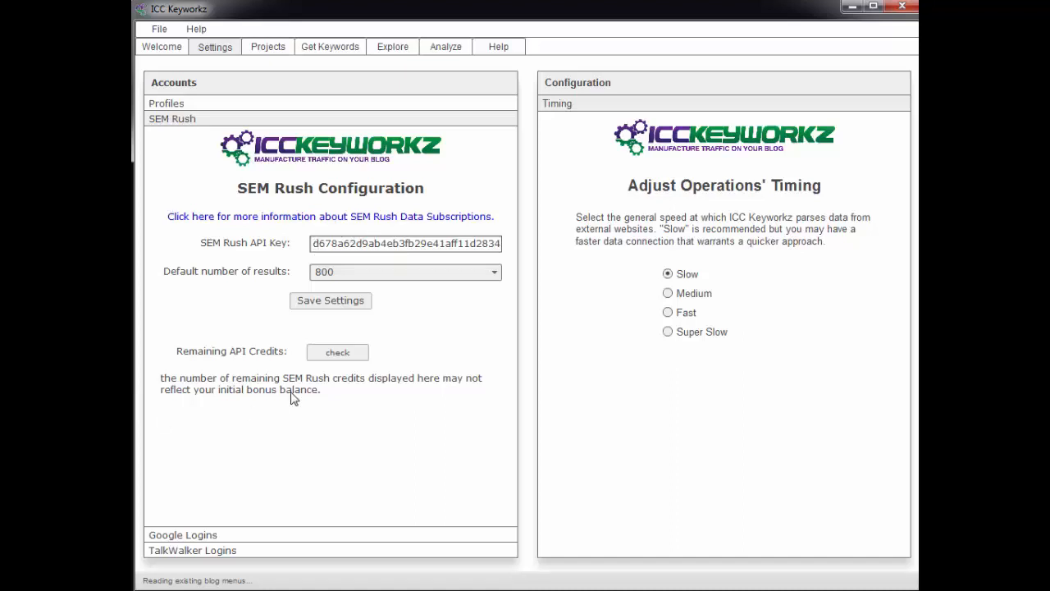
left_click(343, 356)
left_click(327, 47)
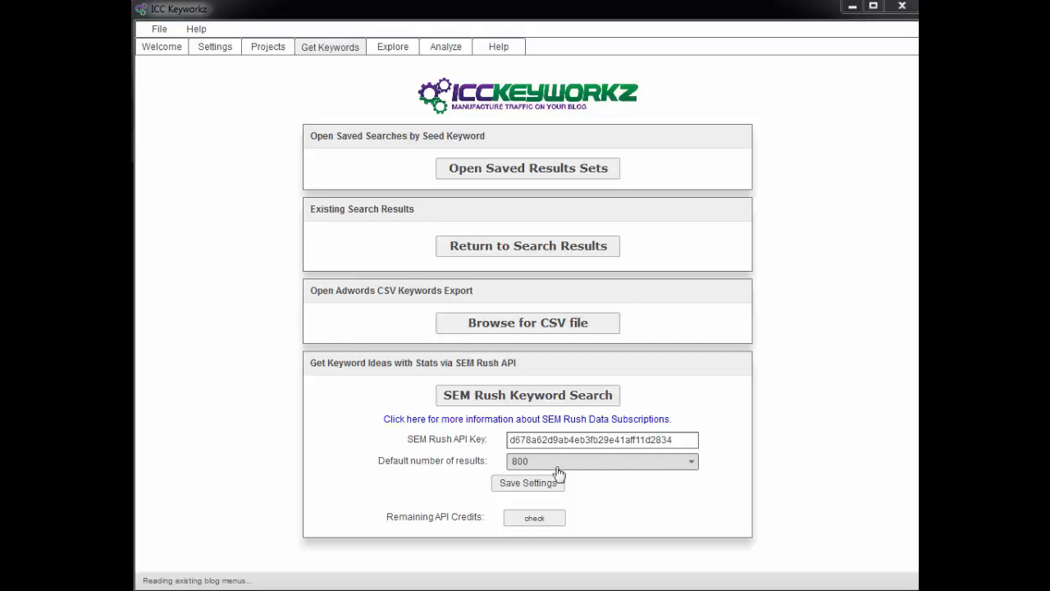
left_click(535, 523)
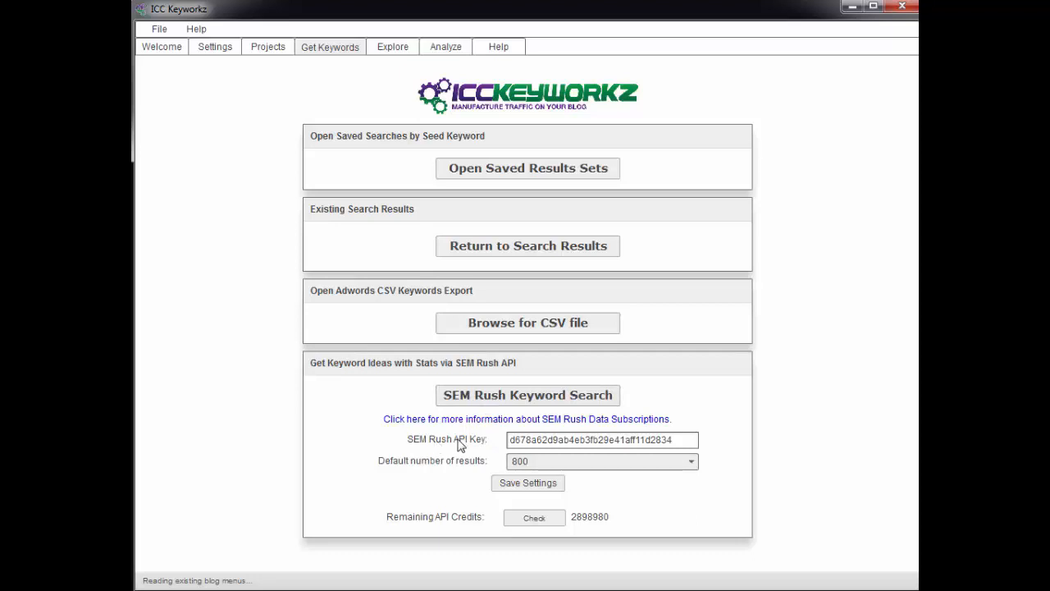
Highlight the saved SEM Rush API key and open the SEM Rush API information page in the browser
left_click_drag(681, 441, 506, 441)
left_click(685, 439)
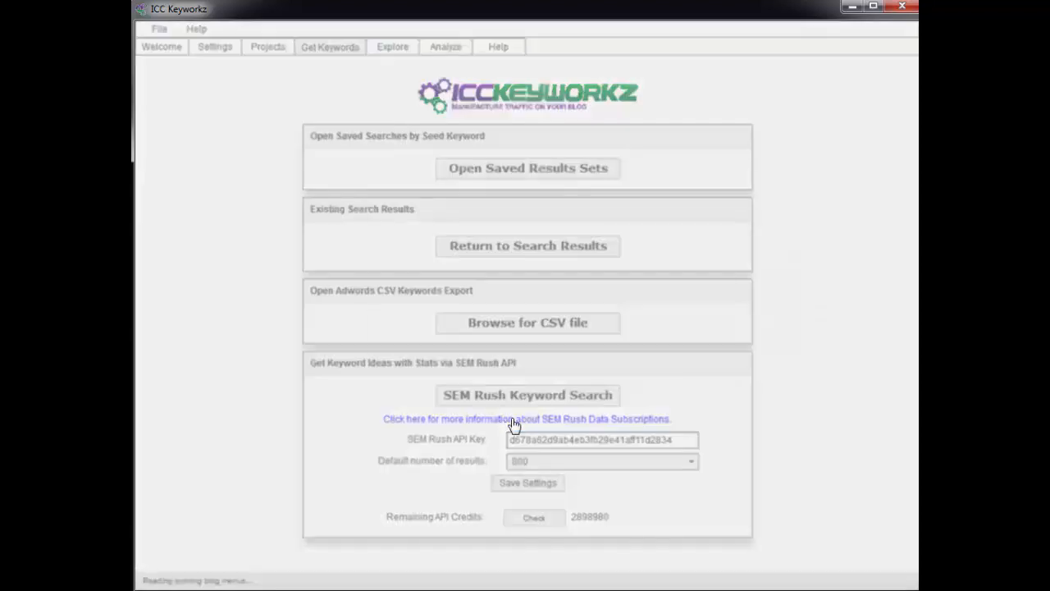
left_click(513, 422)
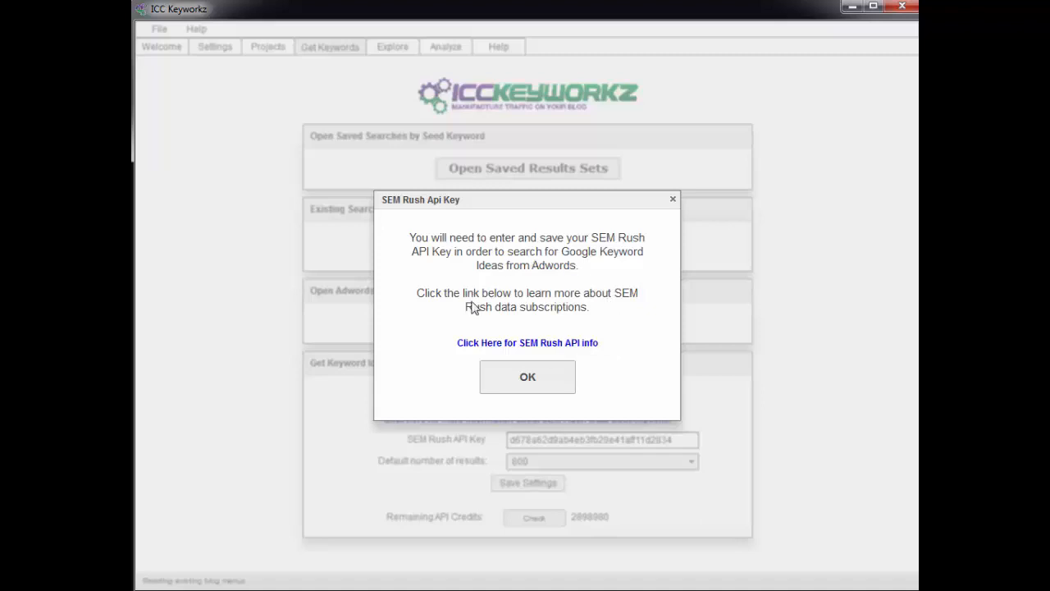
left_click(527, 345)
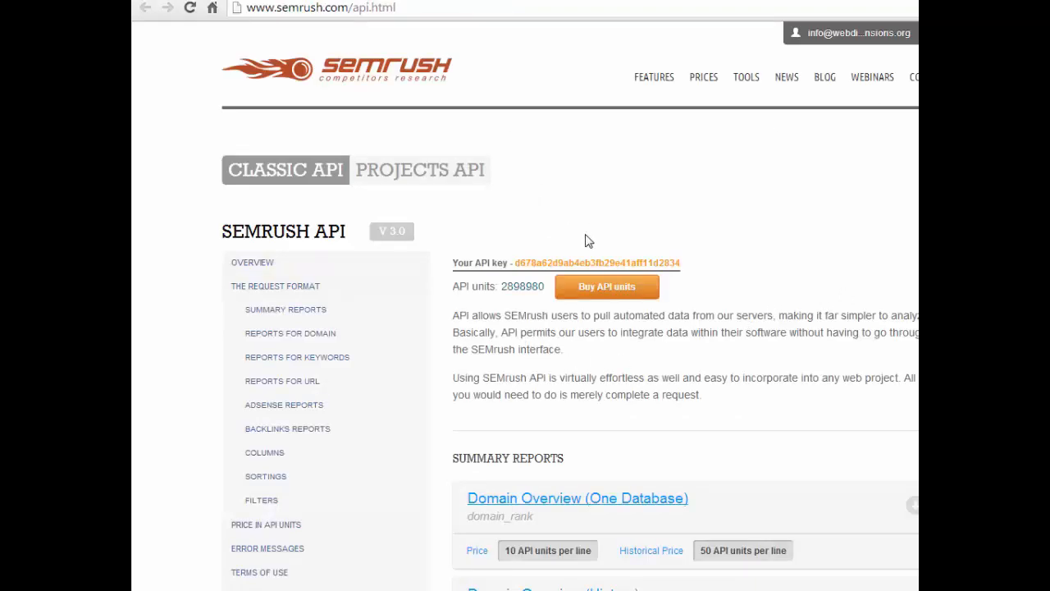
Log out of the SEMrush account from the API page
mouse_move(860, 33)
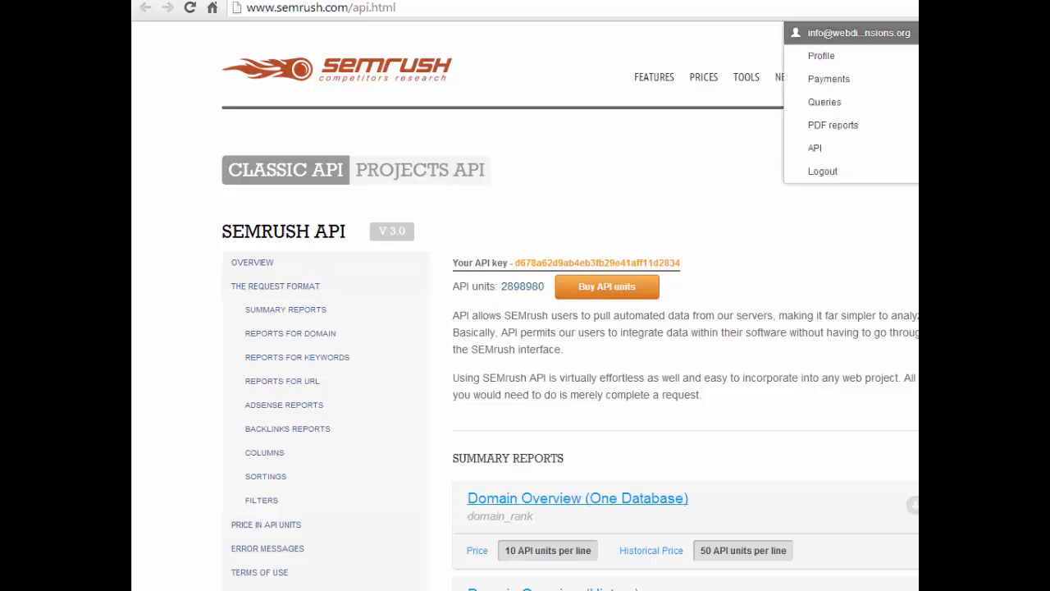
left_click(816, 149)
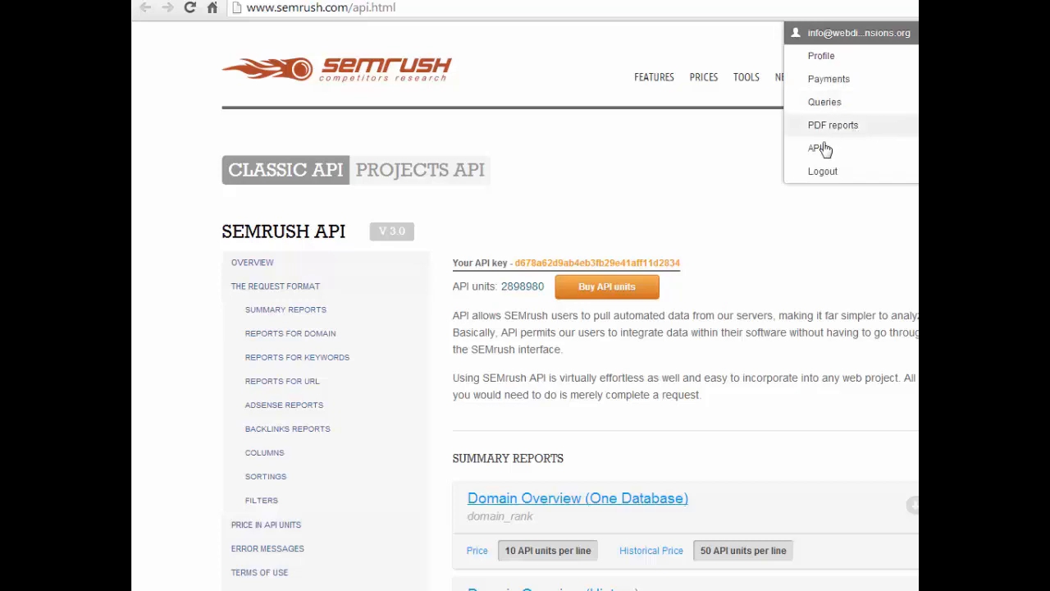
left_click(822, 169)
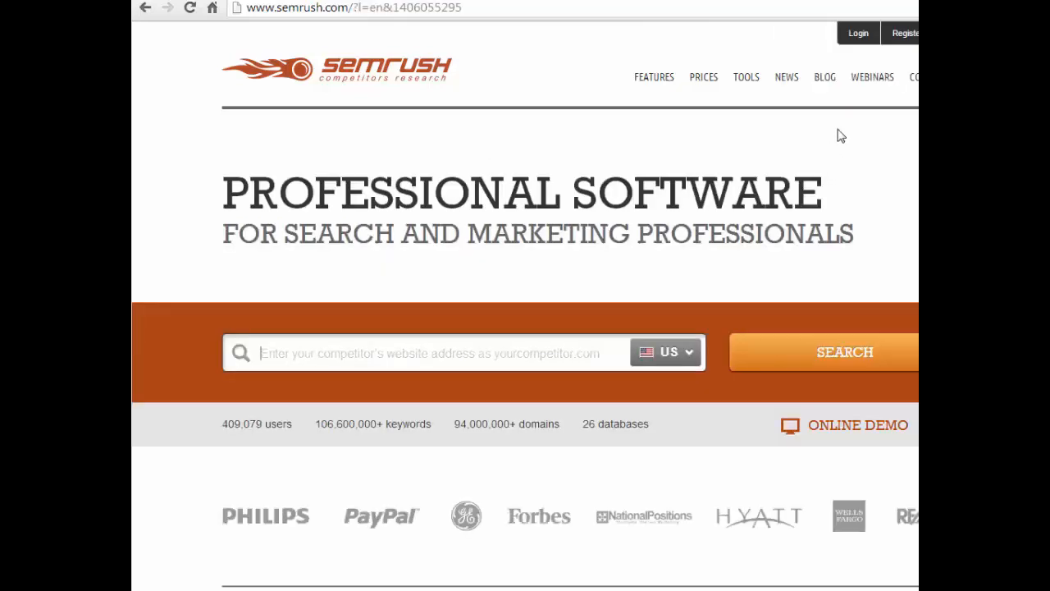
View SEMrush's plans and the signed-out API subscription page, return to ICC Keyworkz and dismiss the API key notice
left_click(702, 79)
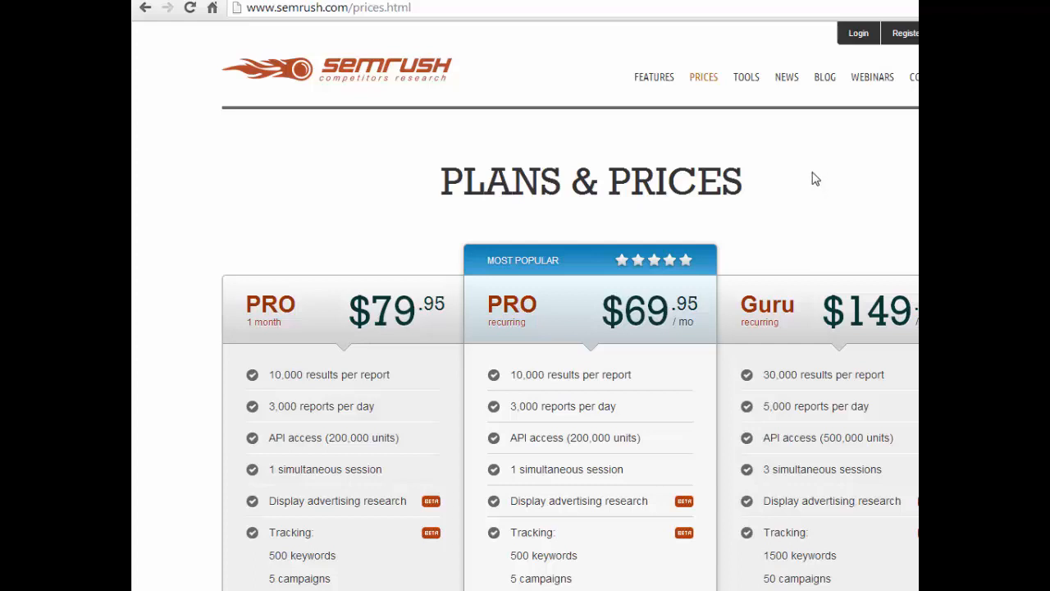
right_click(143, 9)
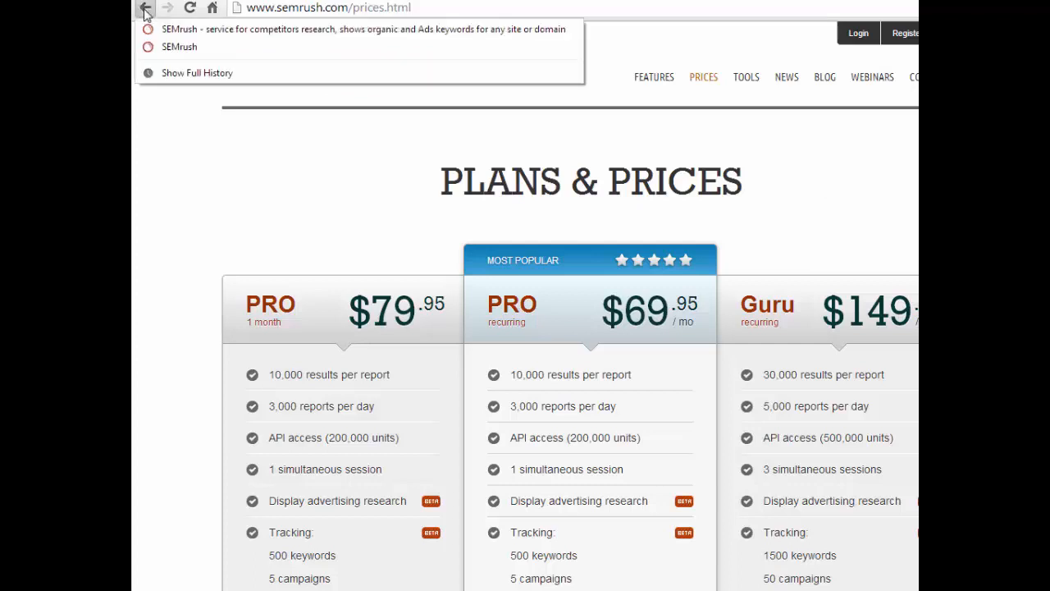
left_click(161, 47)
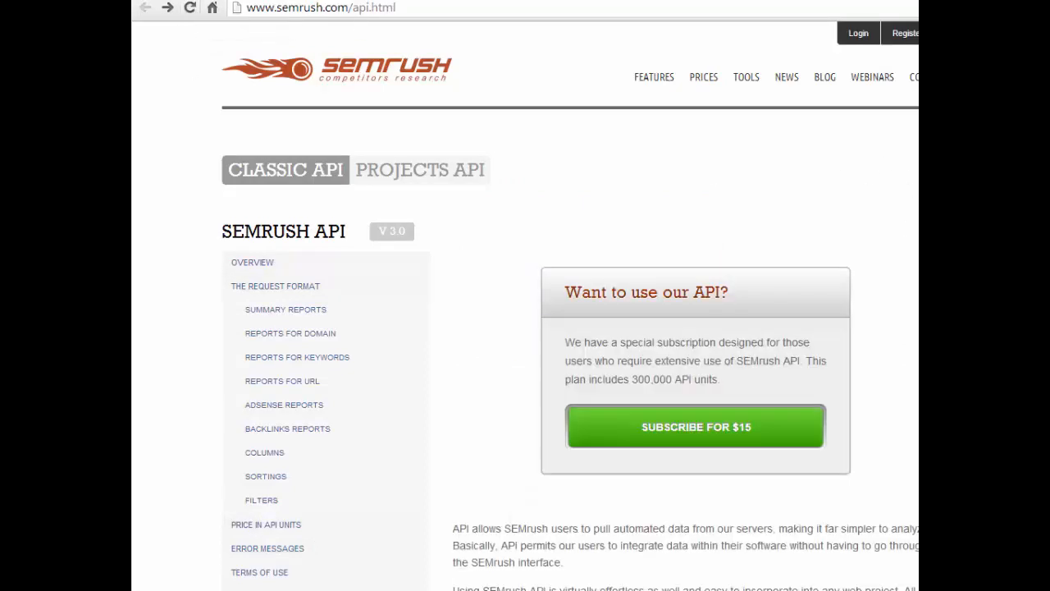
left_click_drag(1049, 235, 912, 238)
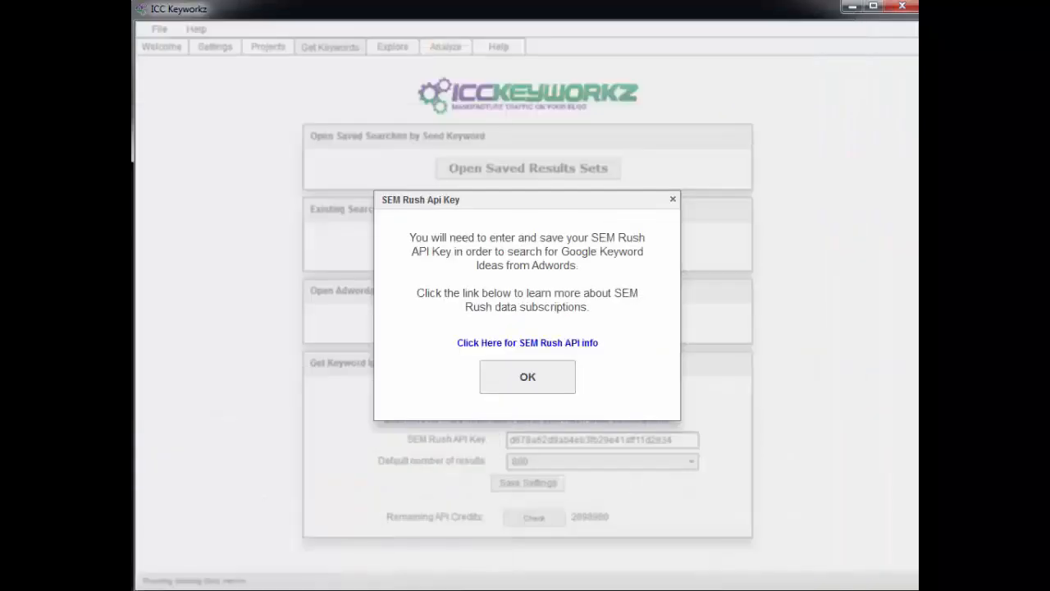
left_click(509, 381)
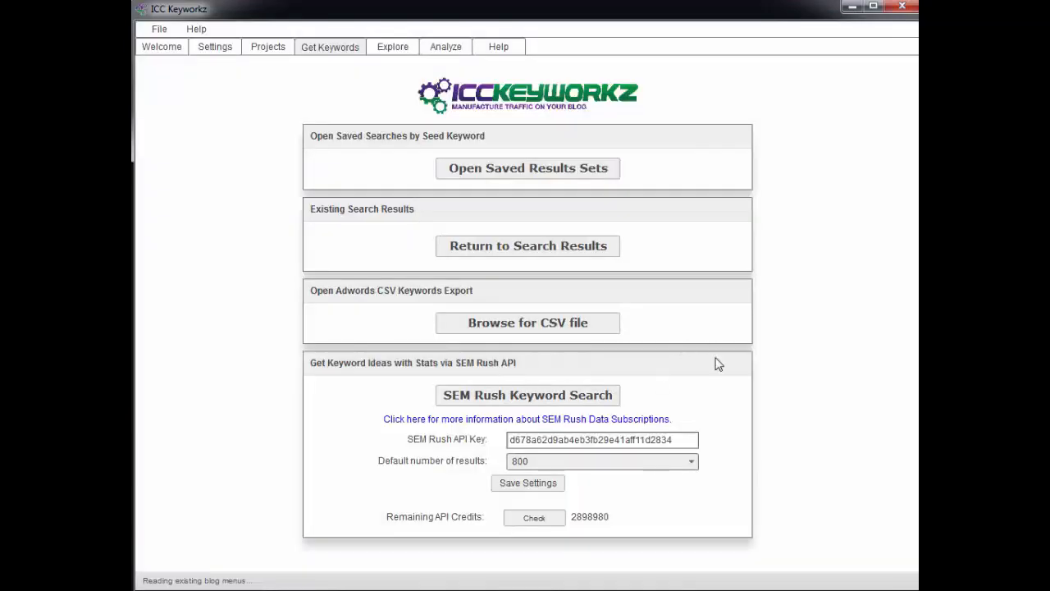
Open the SEM Rush related keyword search, browse the available datacenters and keep Google.com selected
left_click(532, 397)
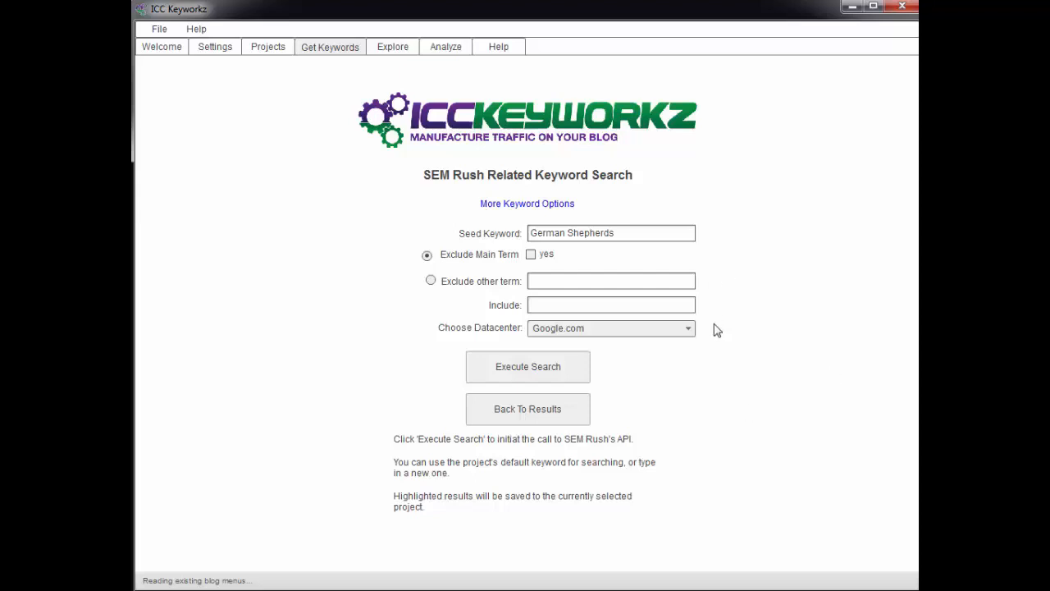
left_click(687, 328)
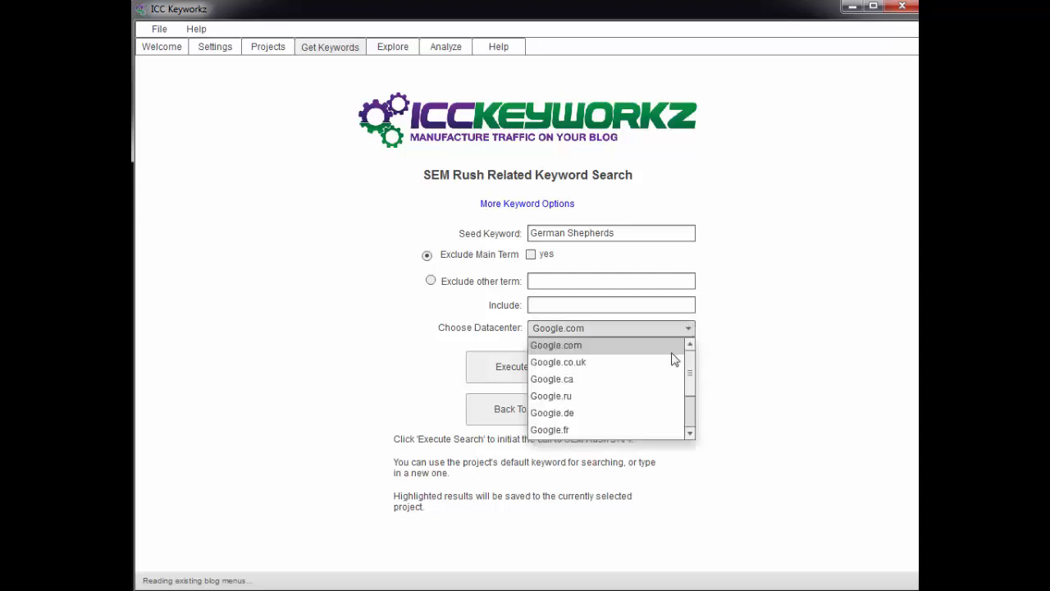
left_click(581, 348)
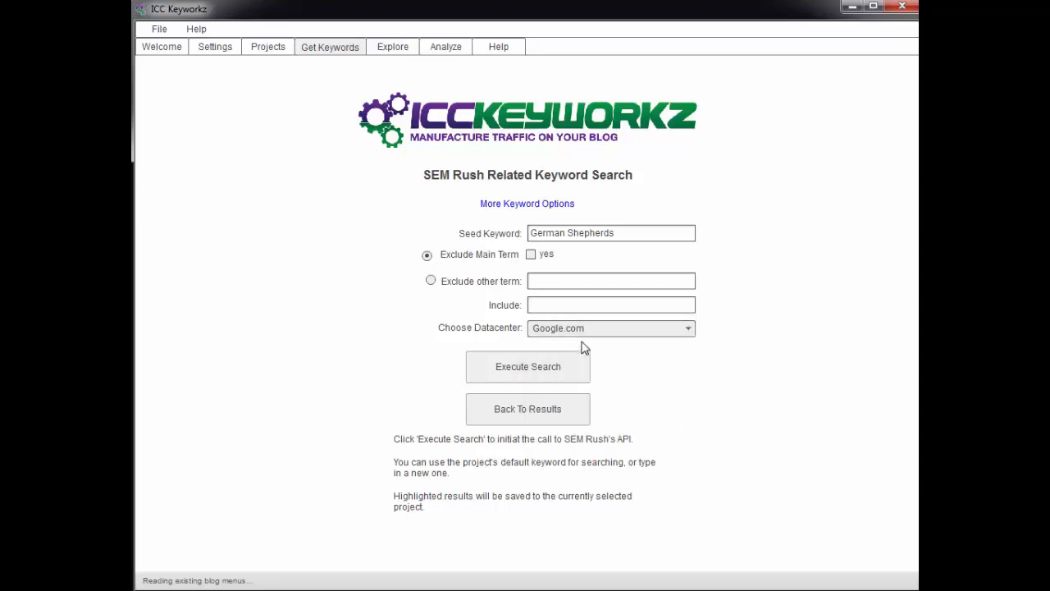
left_click(693, 331)
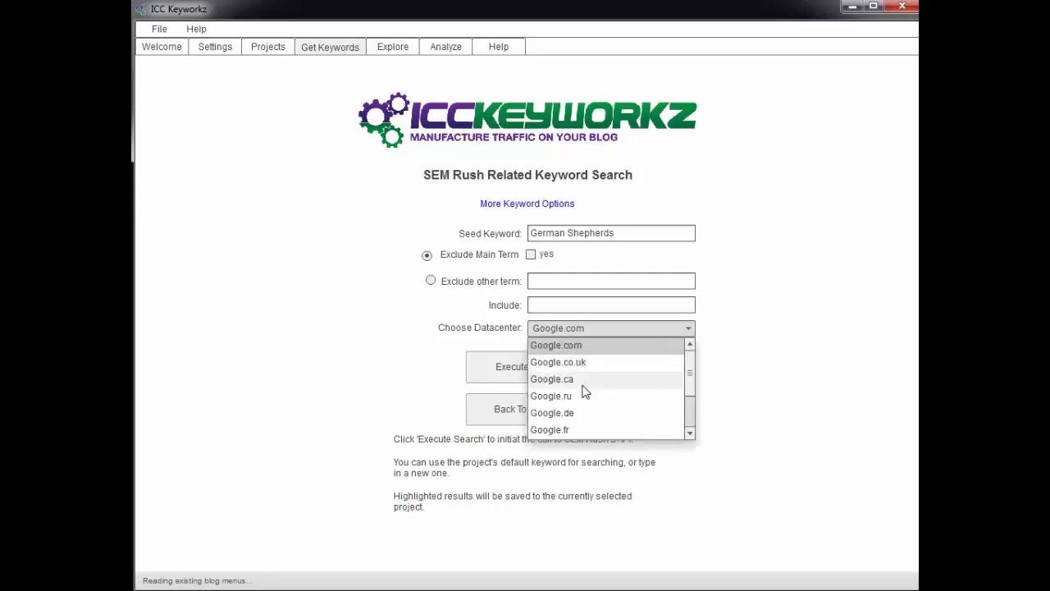
left_click_drag(694, 373, 689, 424)
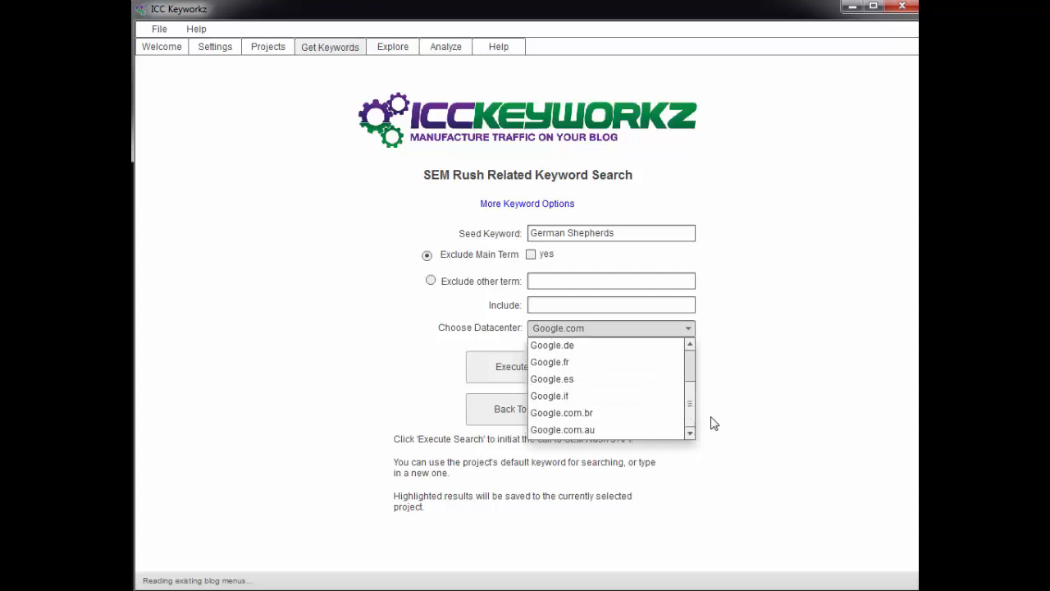
left_click(708, 389)
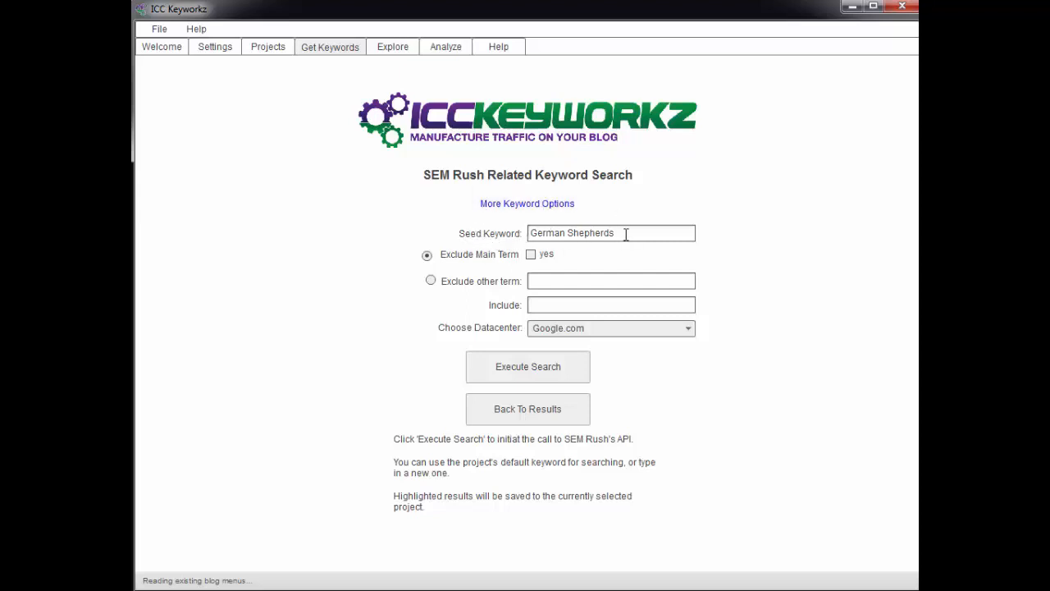
Replace the seed keyword with "dachshund" and run the SEM Rush related keyword search
left_click_drag(626, 235, 527, 238)
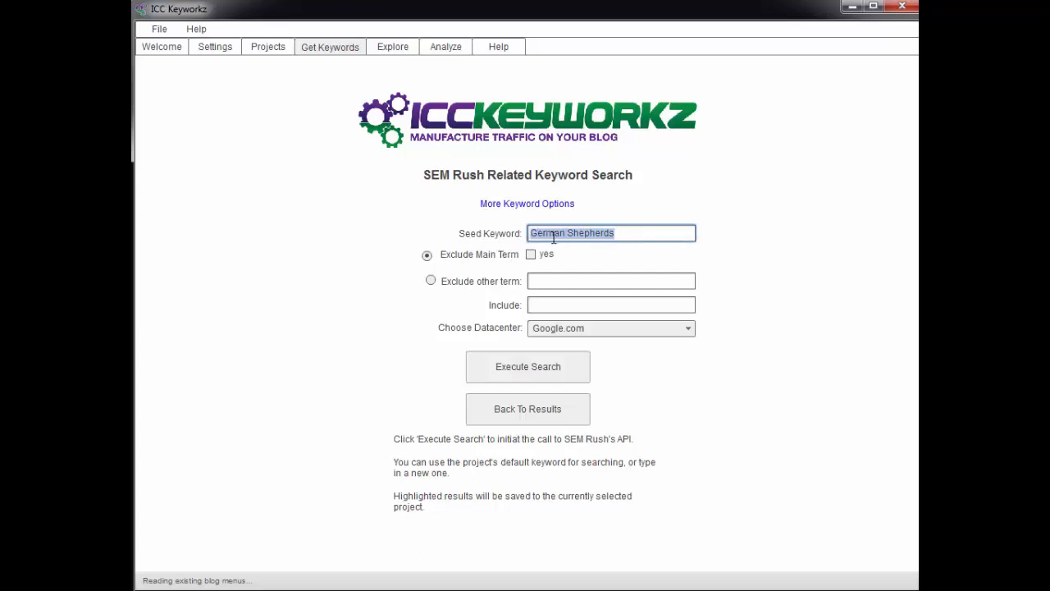
left_click(267, 46)
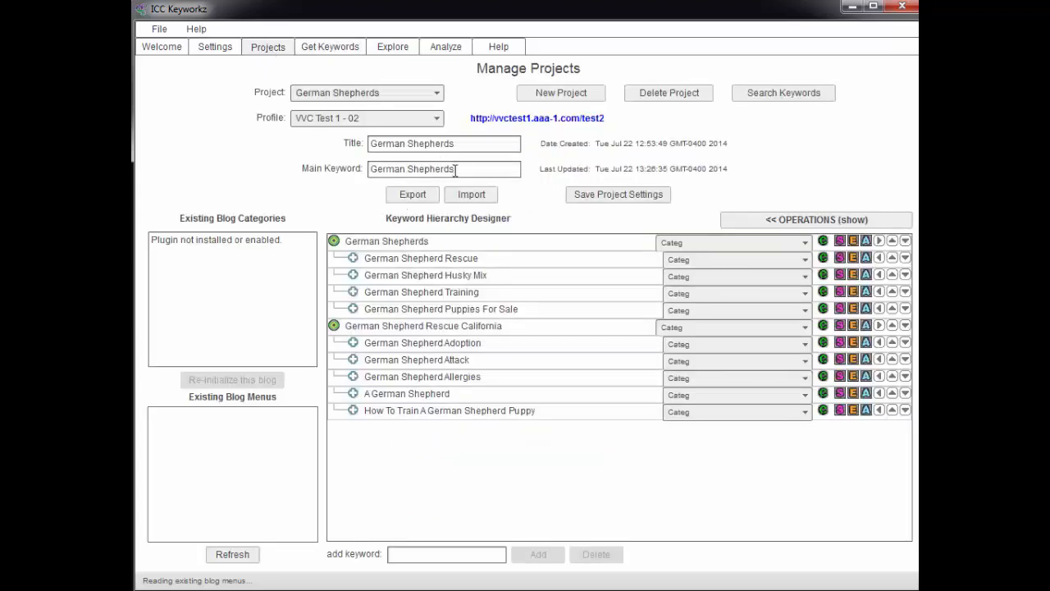
left_click(328, 49)
left_click_drag(621, 233, 531, 233)
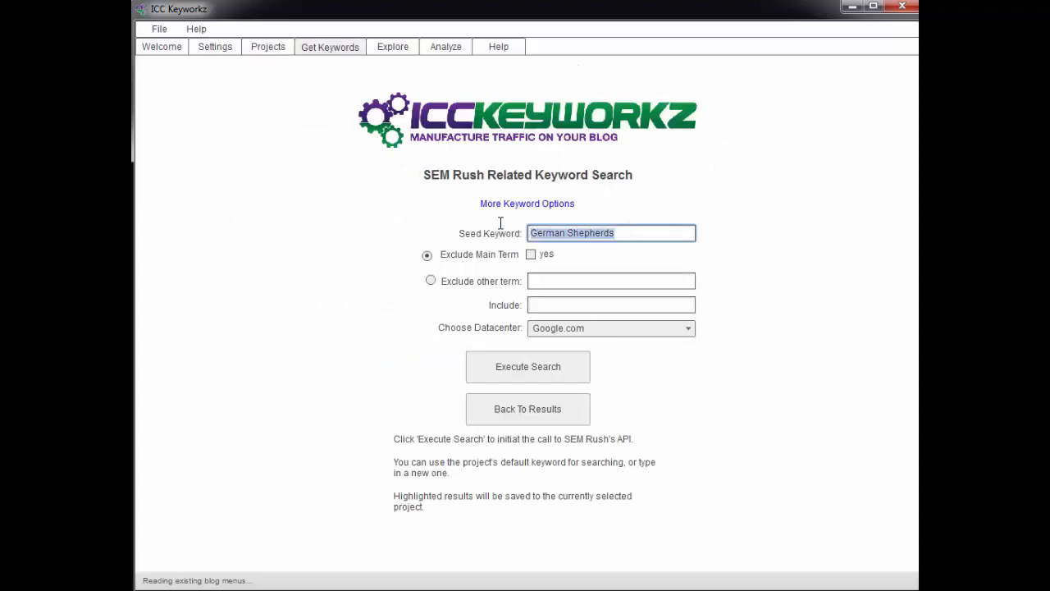
type("dachshund")
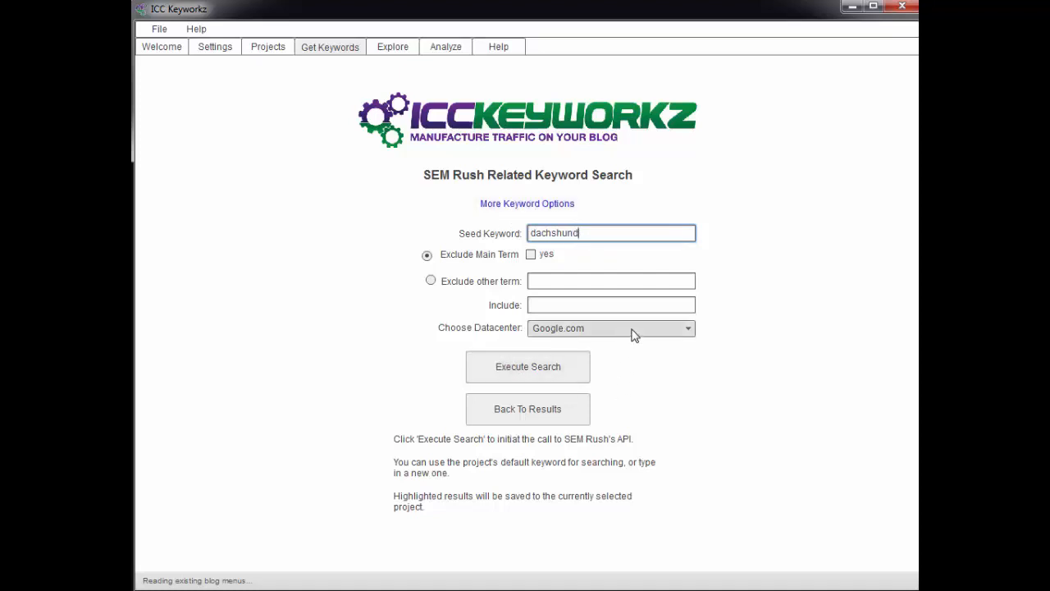
left_click(522, 371)
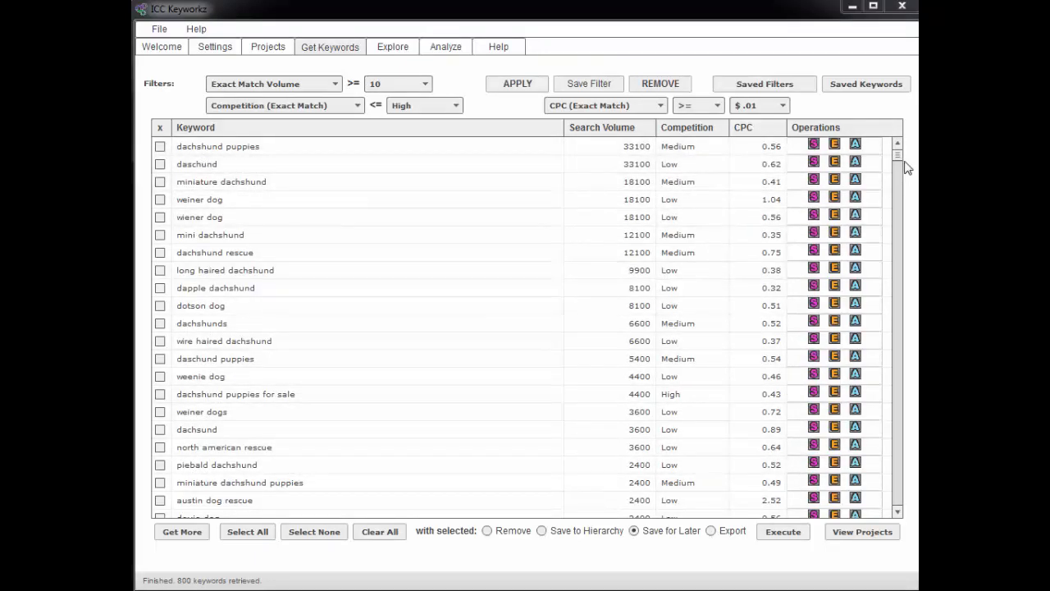
Apply the saved filter "my sweet filter" to the dachshund keyword results
mouse_move(898, 156)
left_mouse_down()
mouse_move(896, 497)
mouse_move(905, 154)
left_mouse_up()
left_click(752, 86)
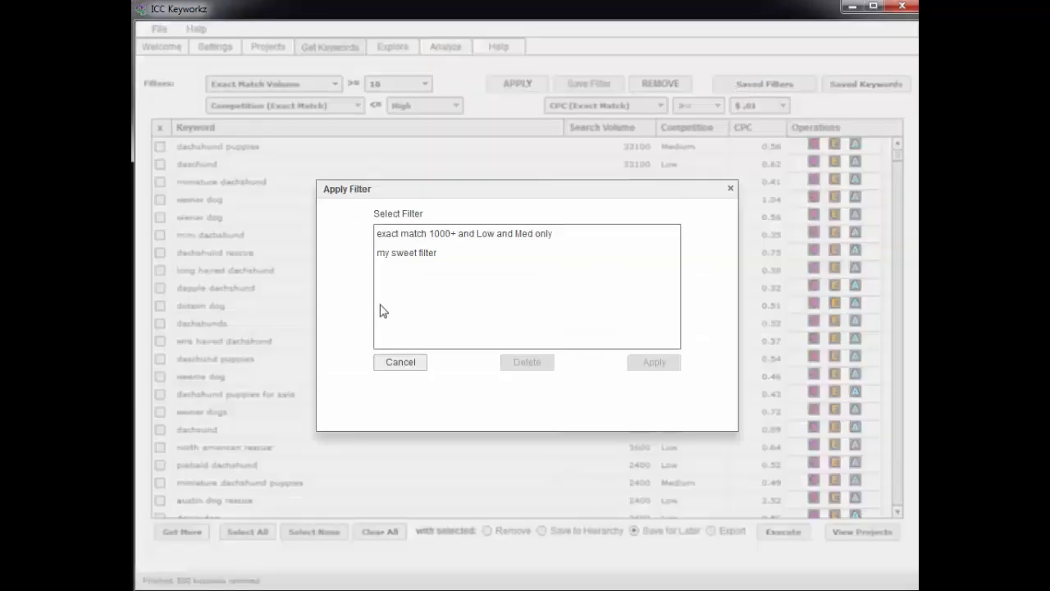
left_click(408, 255)
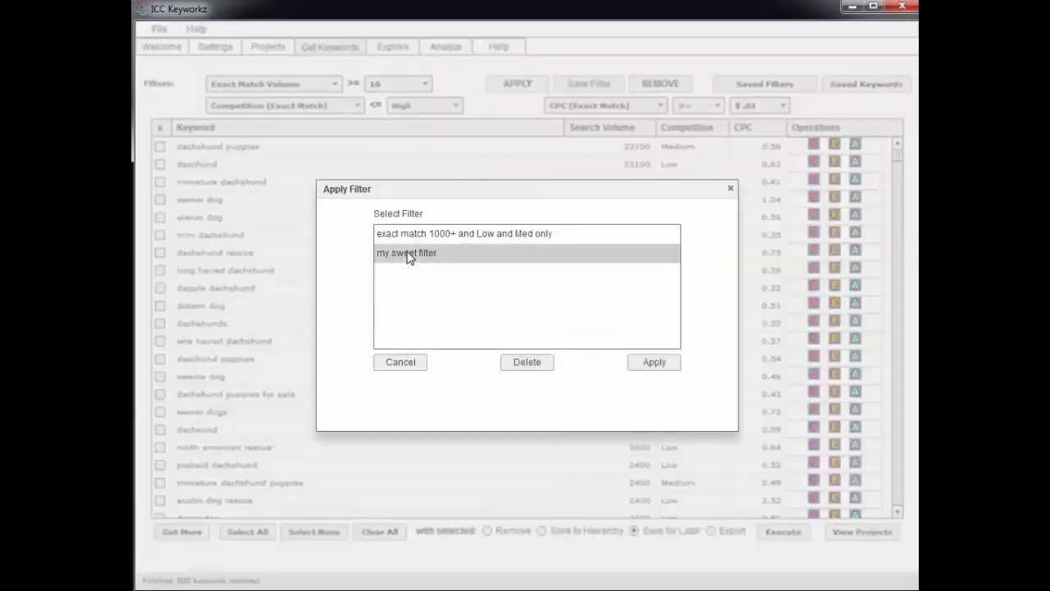
left_click(654, 363)
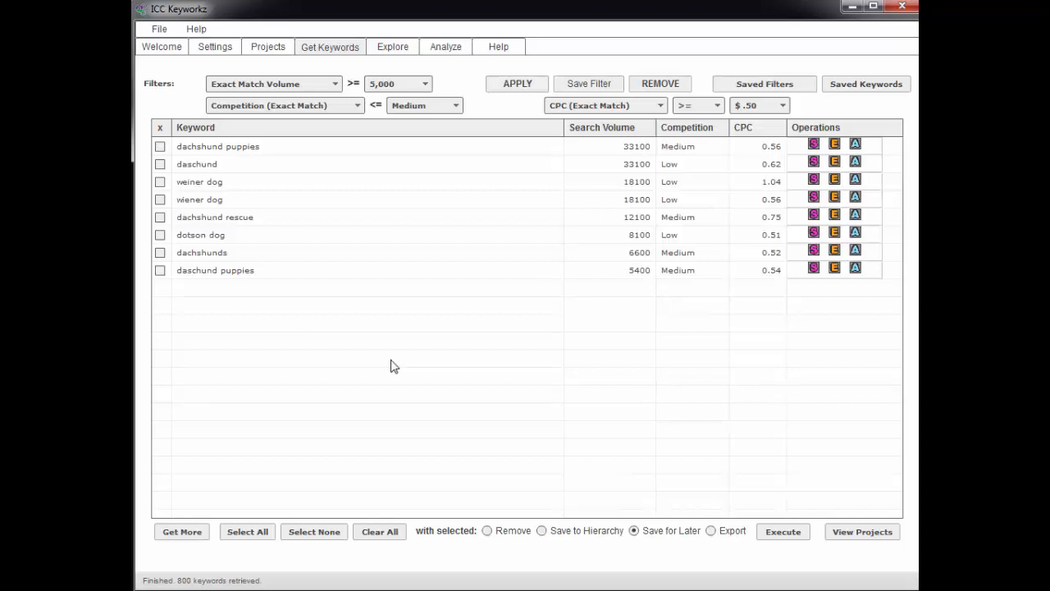
Look through the Keyword Explorer's results for the seed keyword "best price dvd player"
left_click(393, 50)
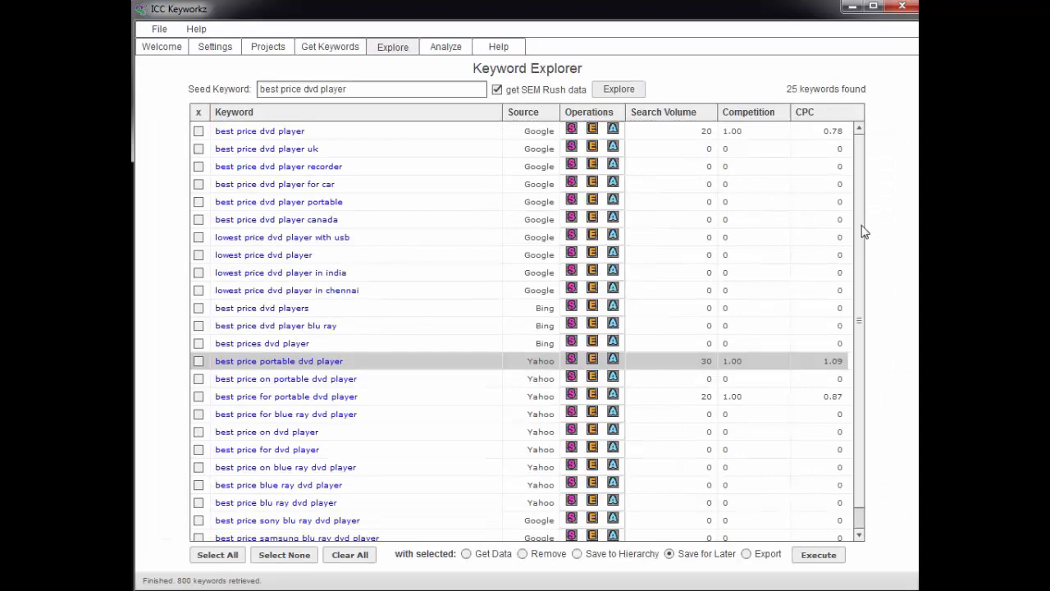
scroll(864, 248, "down", 1)
scroll(865, 238, "up", 1)
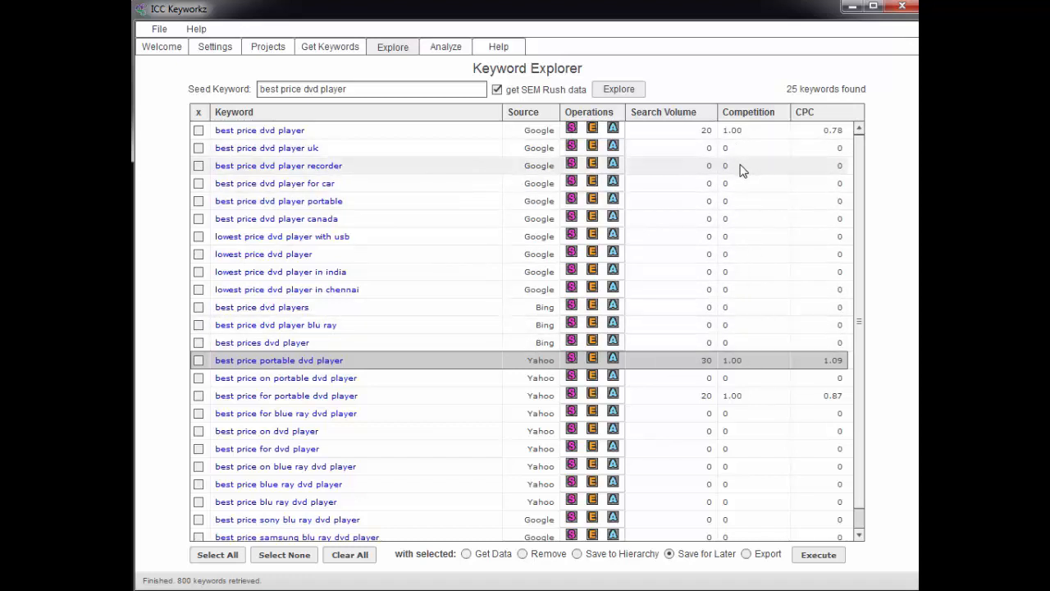
Return to the dachshund keyword search results and remove the filter applied to them
left_click(329, 48)
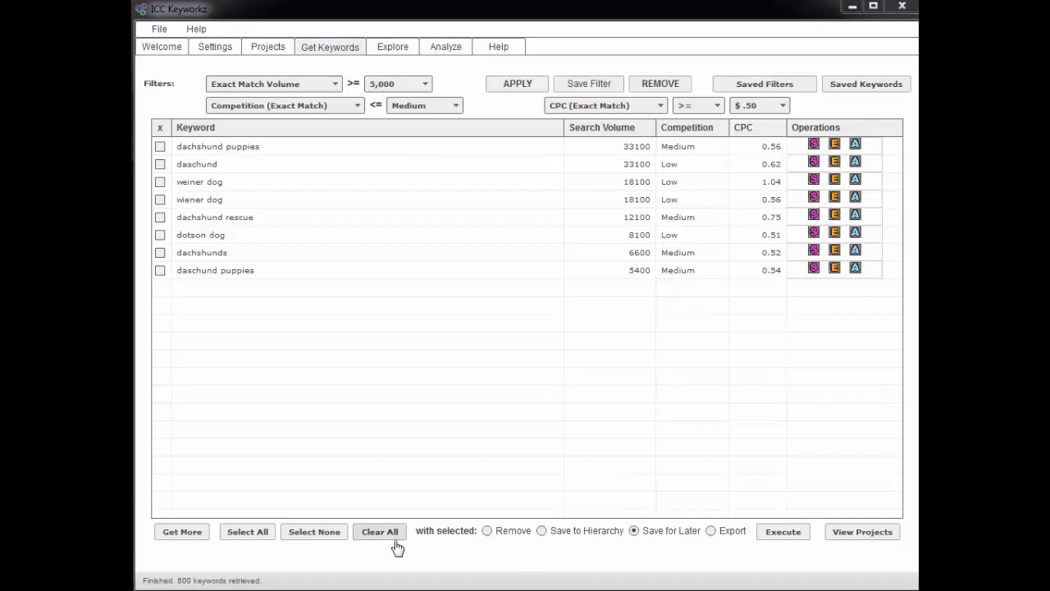
left_click(181, 534)
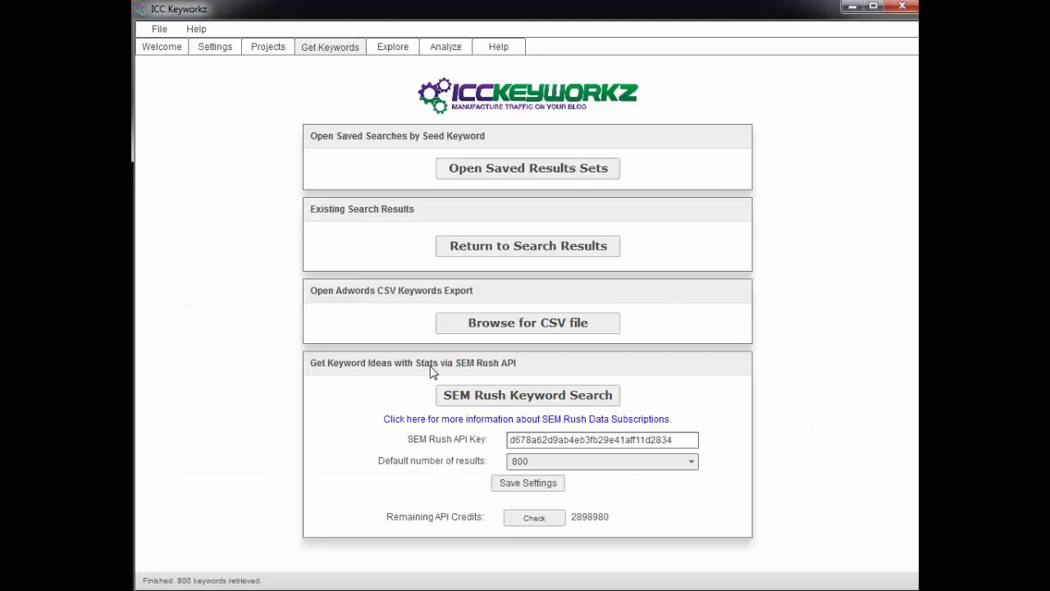
left_click(513, 251)
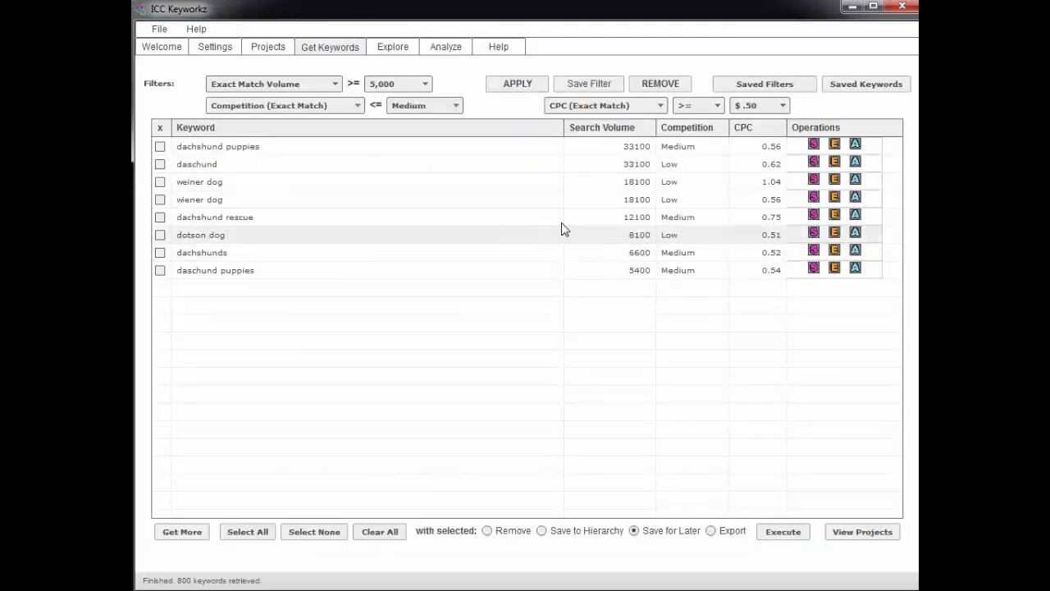
left_click(654, 87)
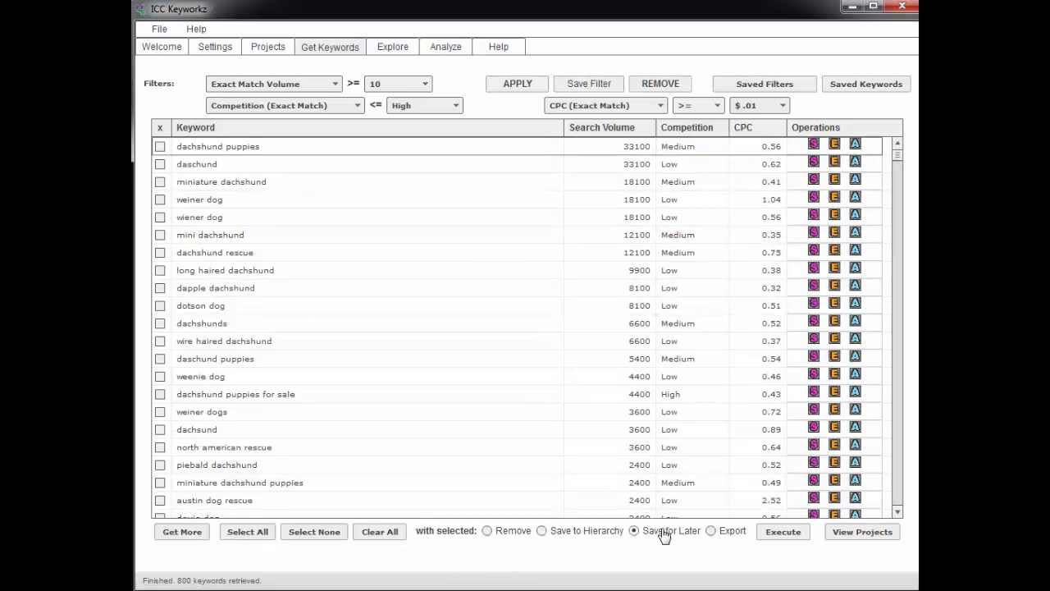
Select all keywords in the unfiltered dachshund results and save them for later
left_click(236, 535)
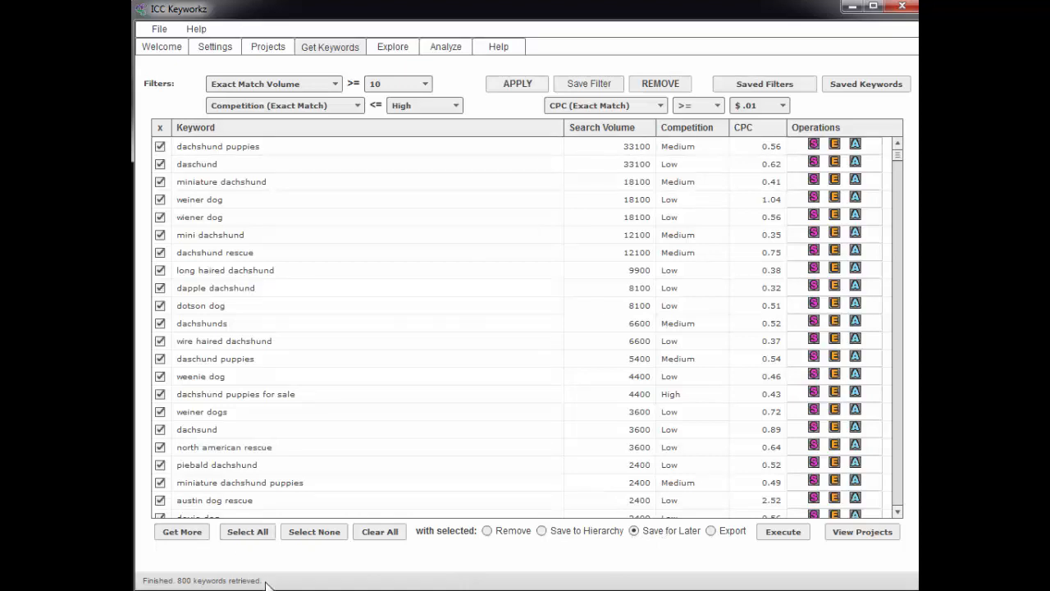
left_click(898, 154)
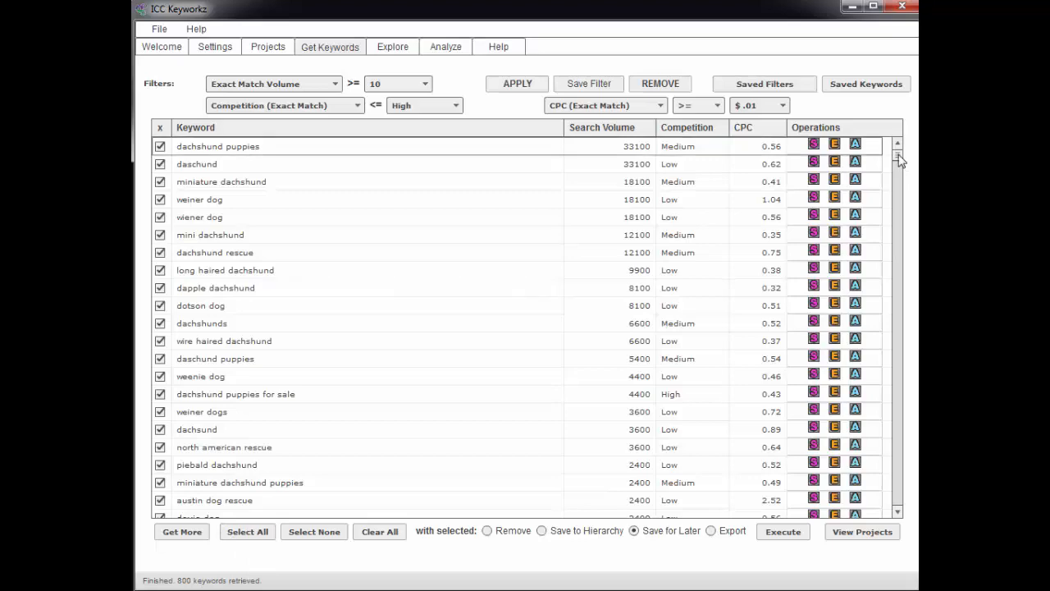
mouse_move(899, 160)
left_mouse_down()
mouse_move(899, 511)
mouse_move(898, 155)
left_mouse_up()
left_click(784, 535)
left_click(784, 534)
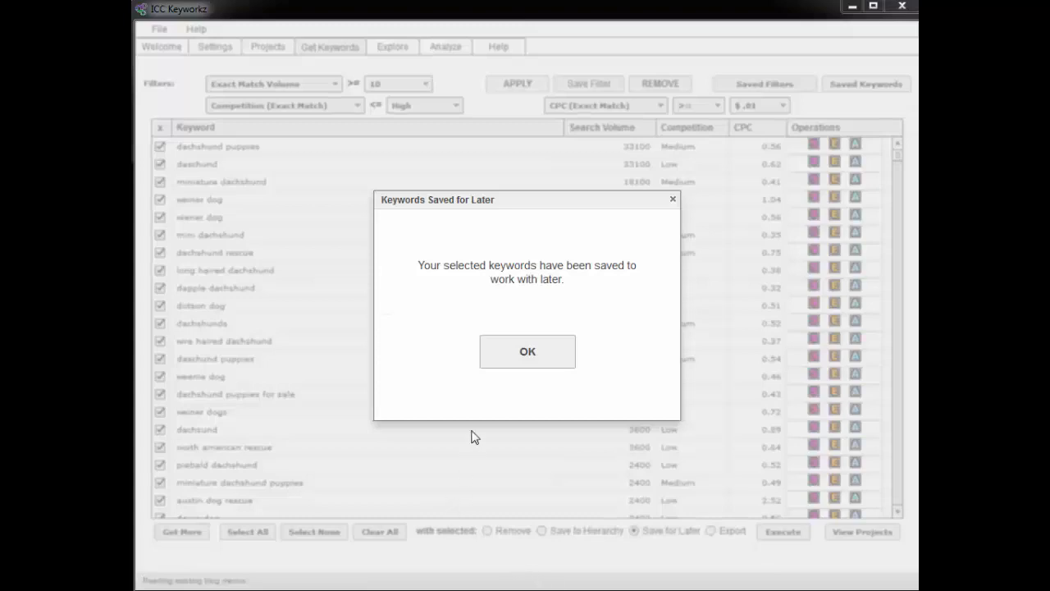
left_click(528, 353)
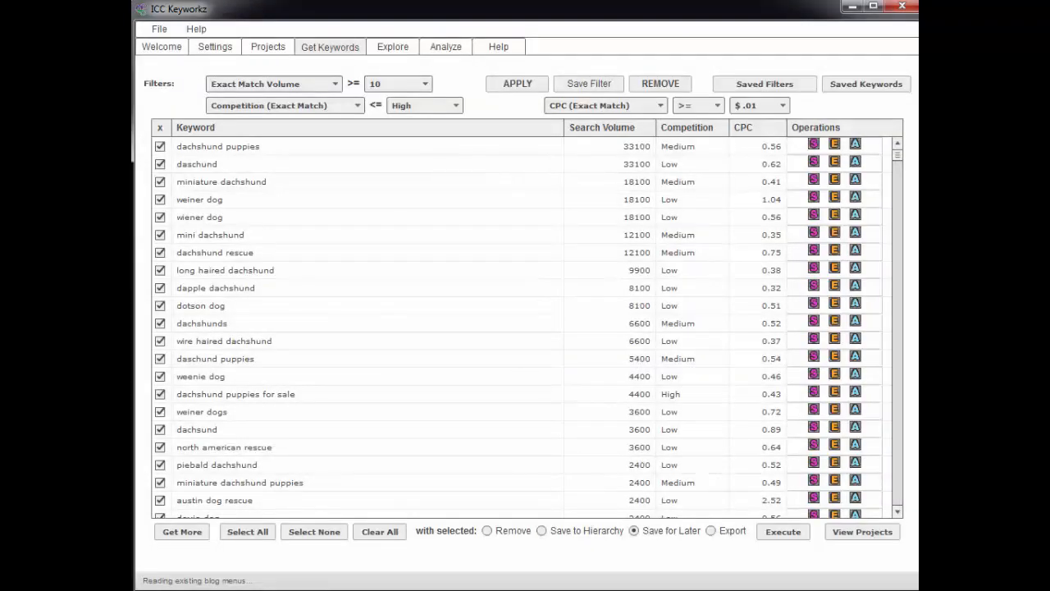
Open the saved results sets and examine the contents of the dachshund set in the Search Results Manager
left_click(177, 533)
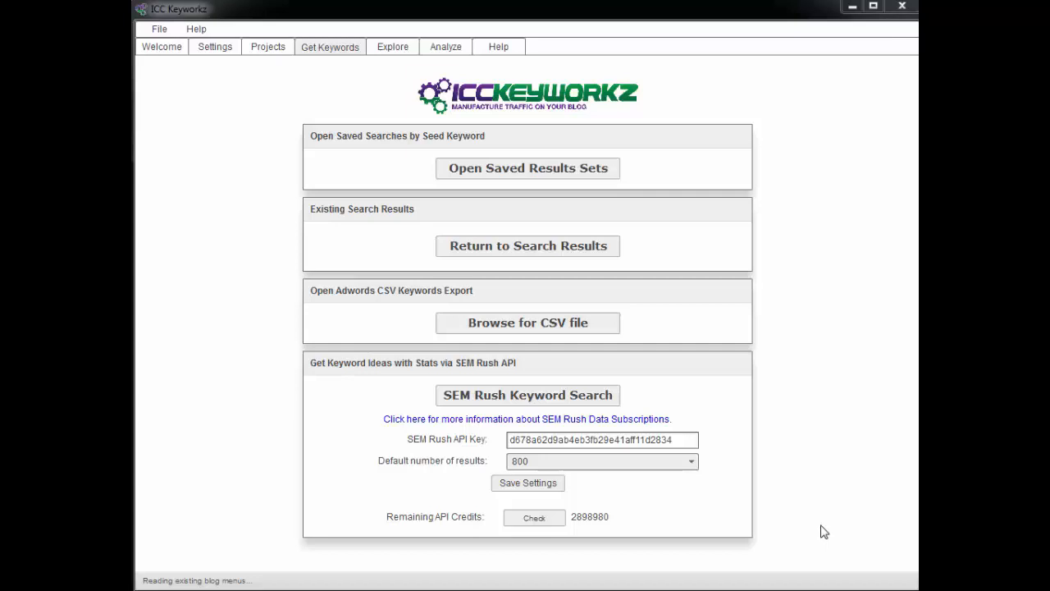
left_click(500, 258)
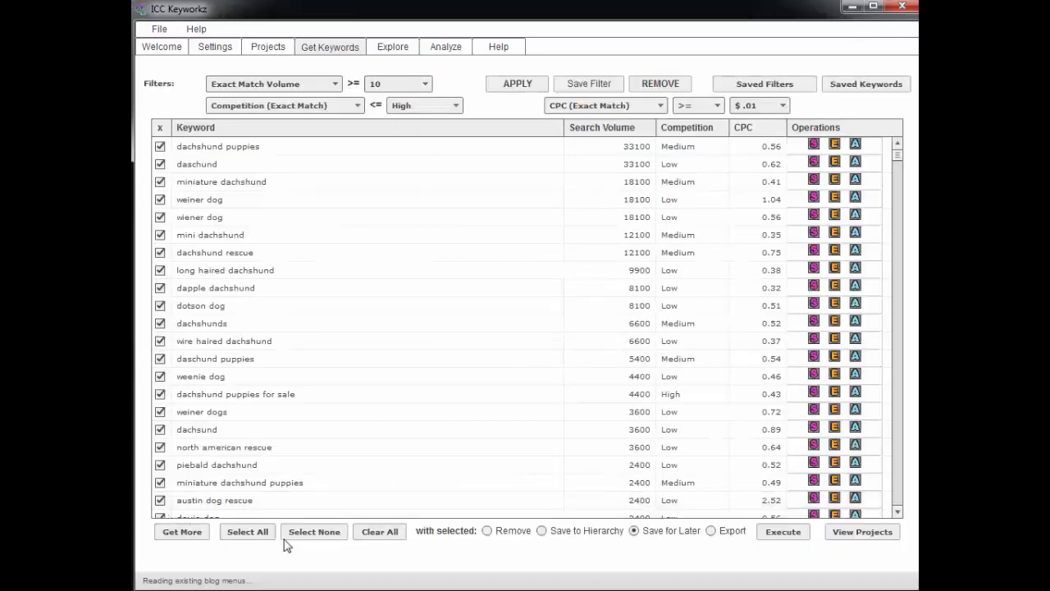
left_click(180, 532)
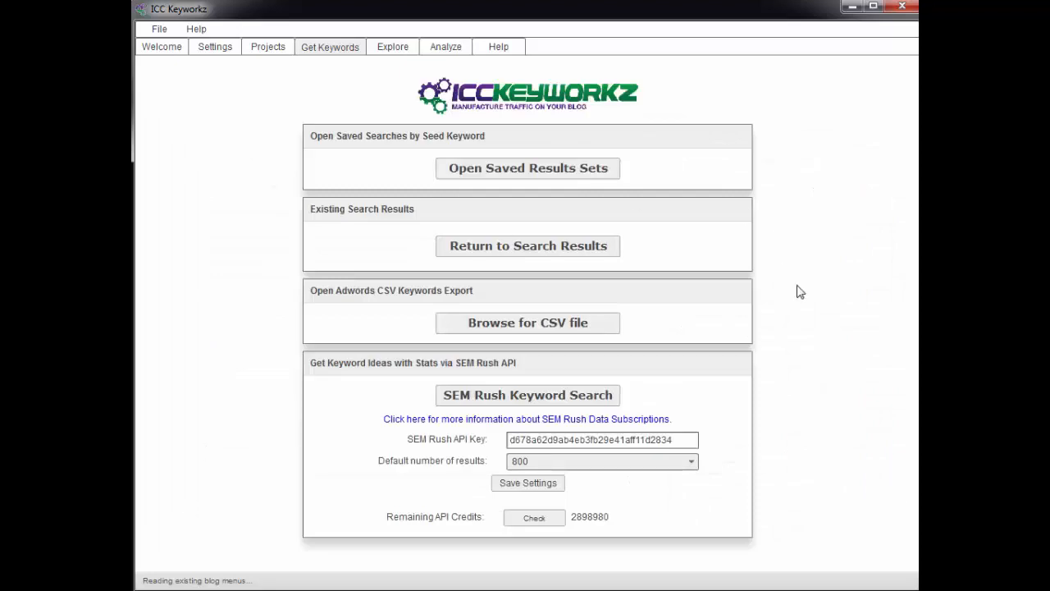
left_click(511, 170)
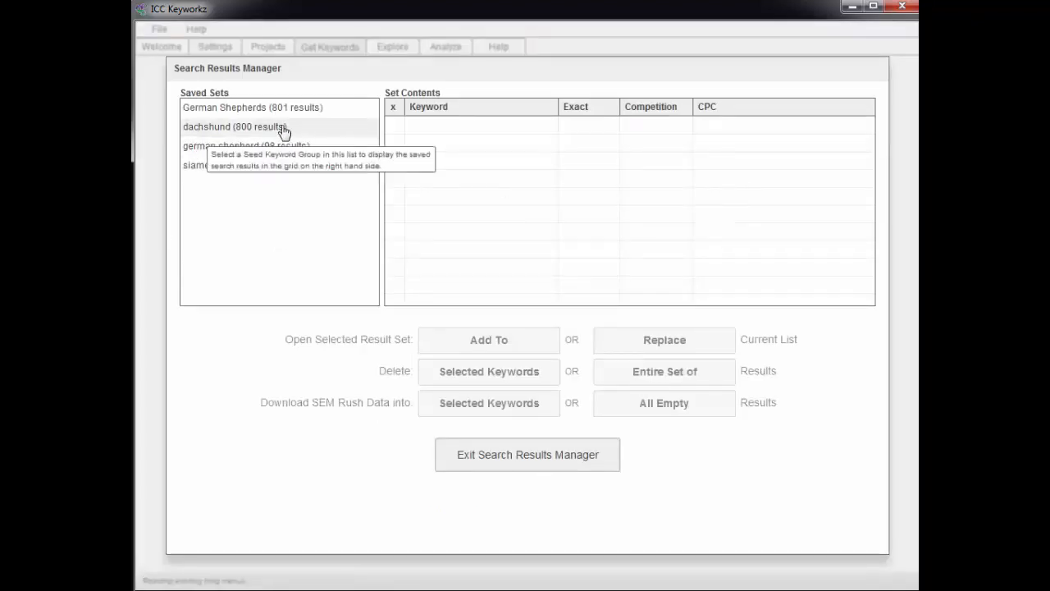
left_click(229, 135)
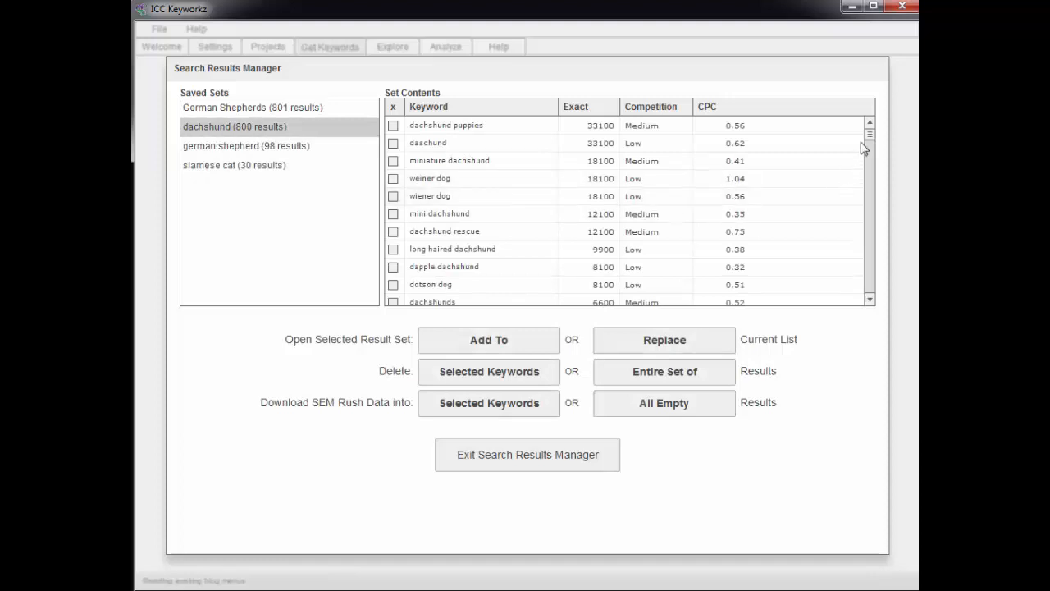
mouse_move(870, 133)
left_mouse_down()
mouse_move(878, 279)
mouse_move(871, 125)
left_mouse_up()
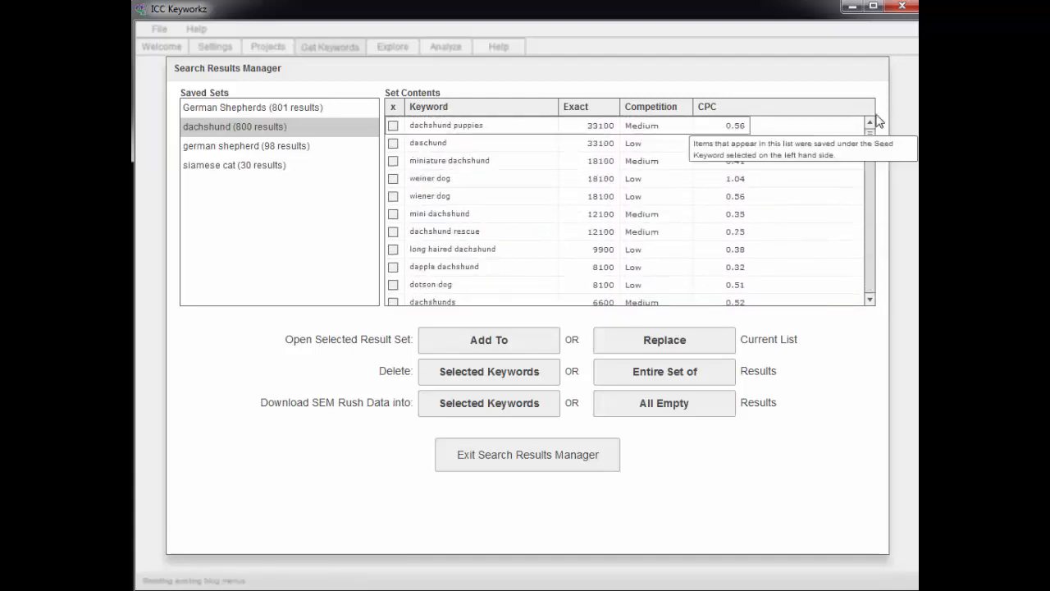
left_click(501, 469)
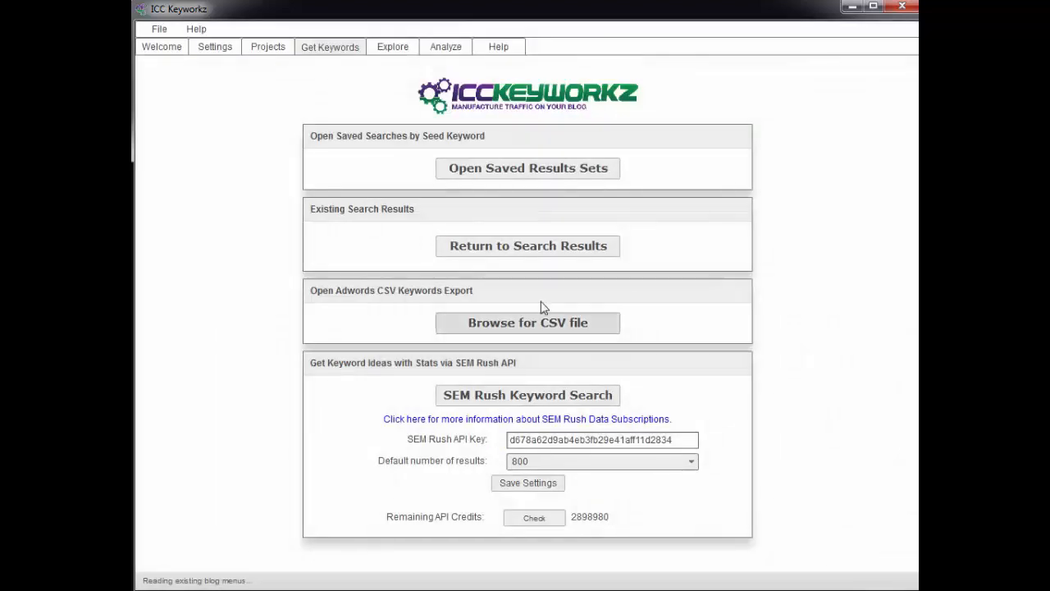
Clear all keywords from the current results list and load the saved dachshund set into it with Add To
left_click(517, 254)
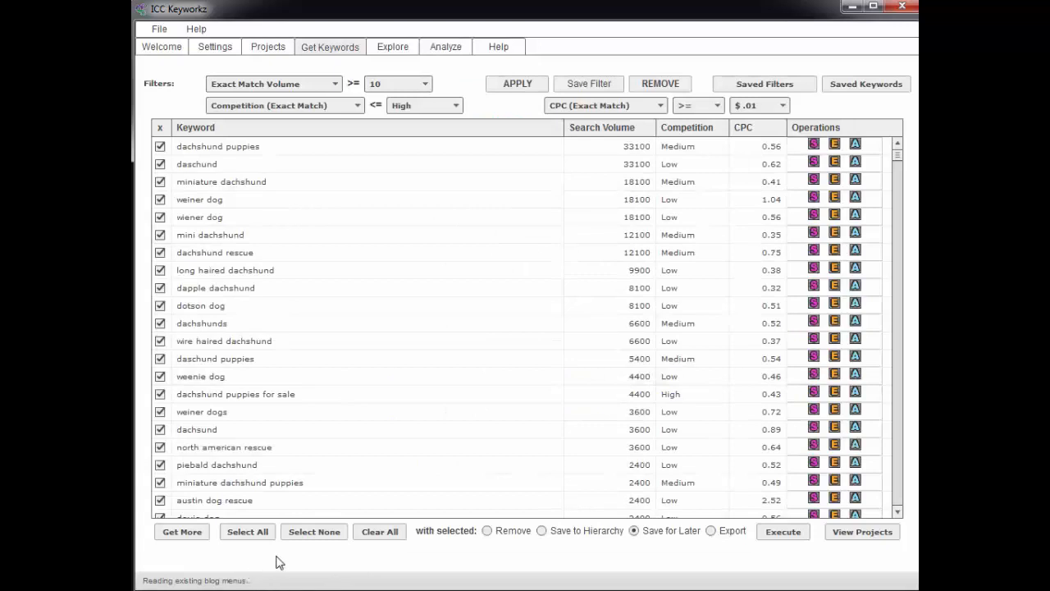
left_click(367, 537)
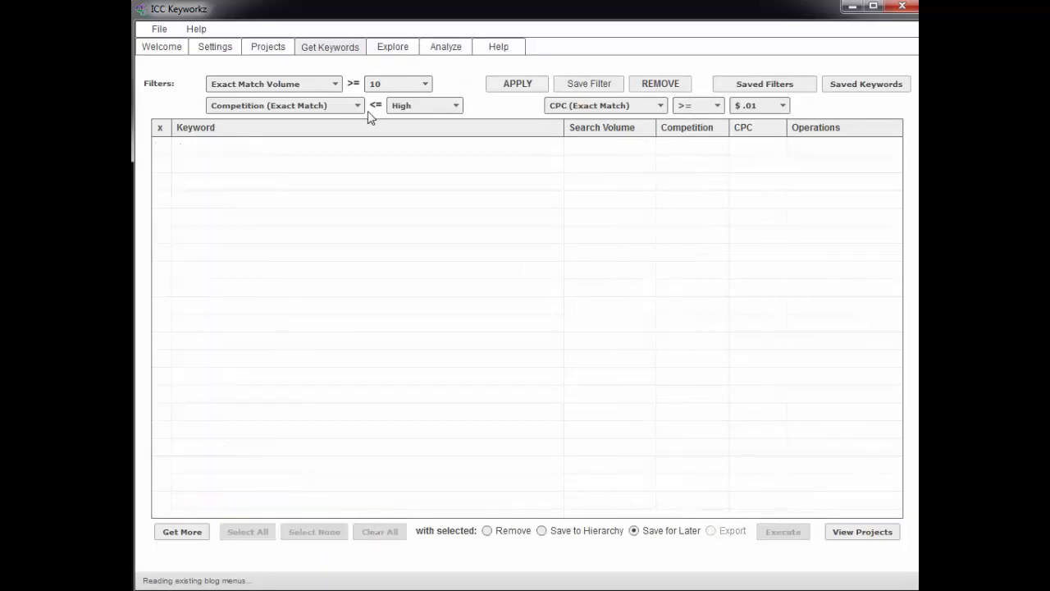
left_click(173, 535)
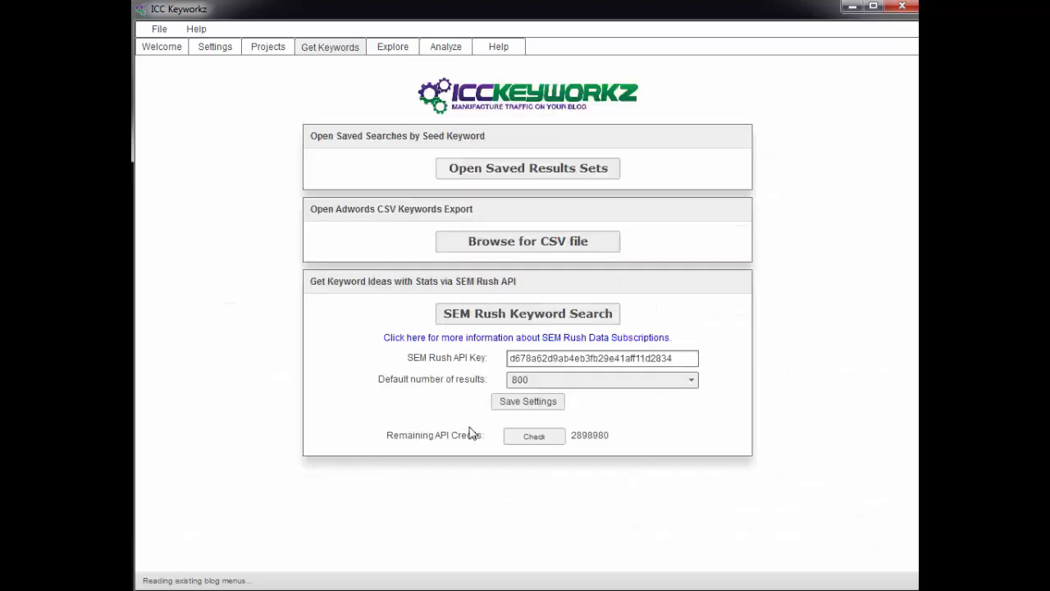
left_click(527, 169)
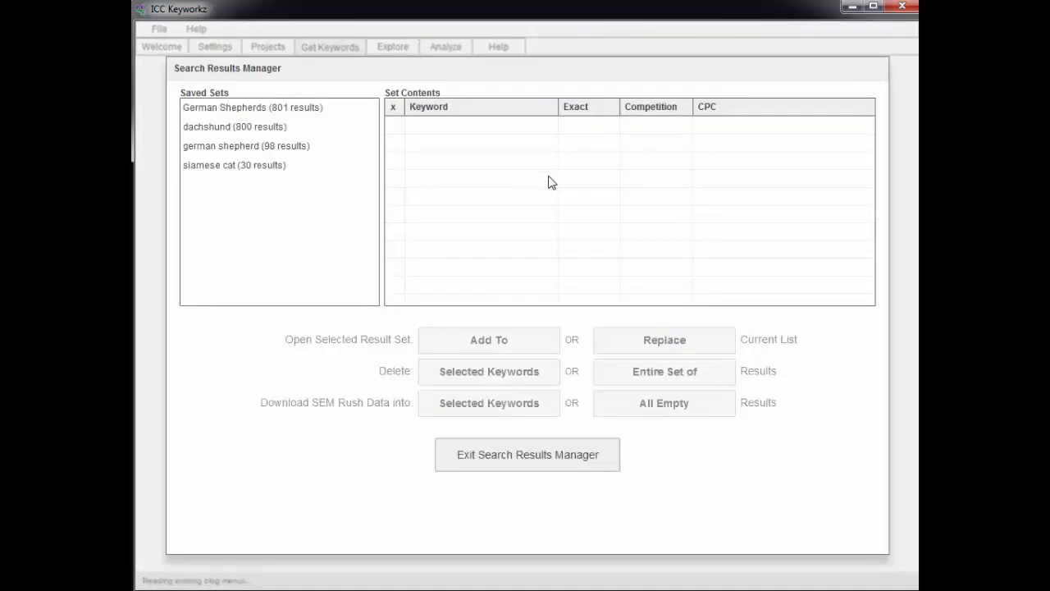
left_click(229, 133)
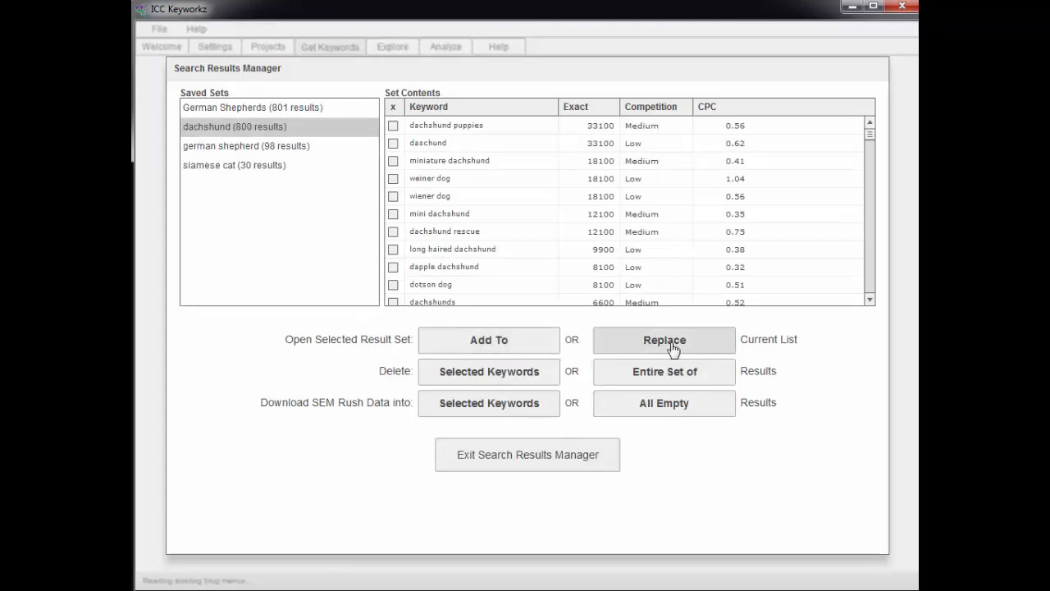
left_click(500, 341)
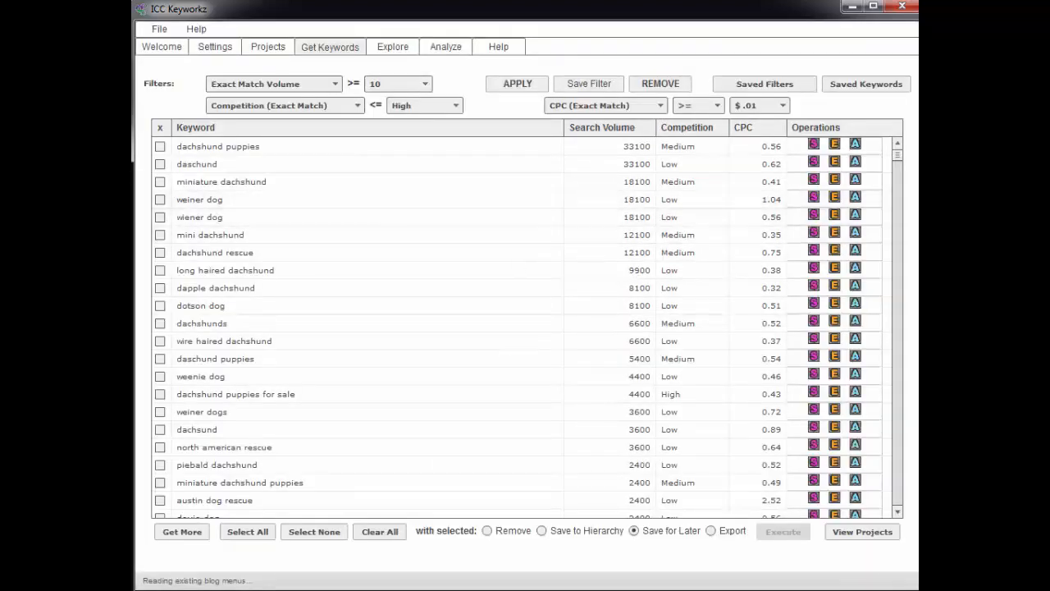
mouse_move(898, 157)
left_mouse_down()
mouse_move(916, 455)
mouse_move(915, 155)
left_mouse_up()
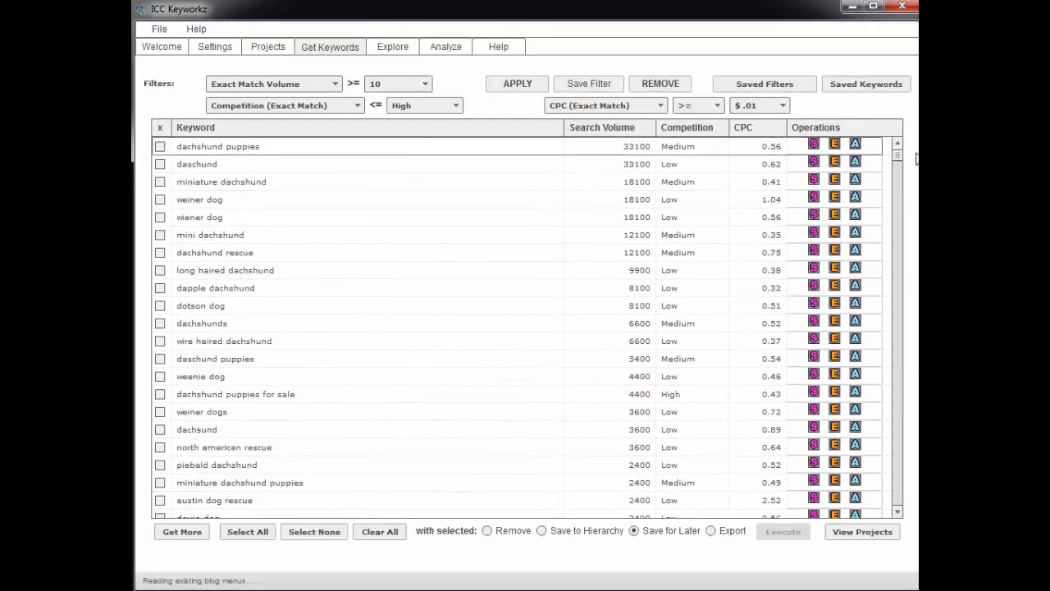
Add the saved siamese cat result set to the current list of dachshund keywords
left_click(178, 532)
left_click(530, 170)
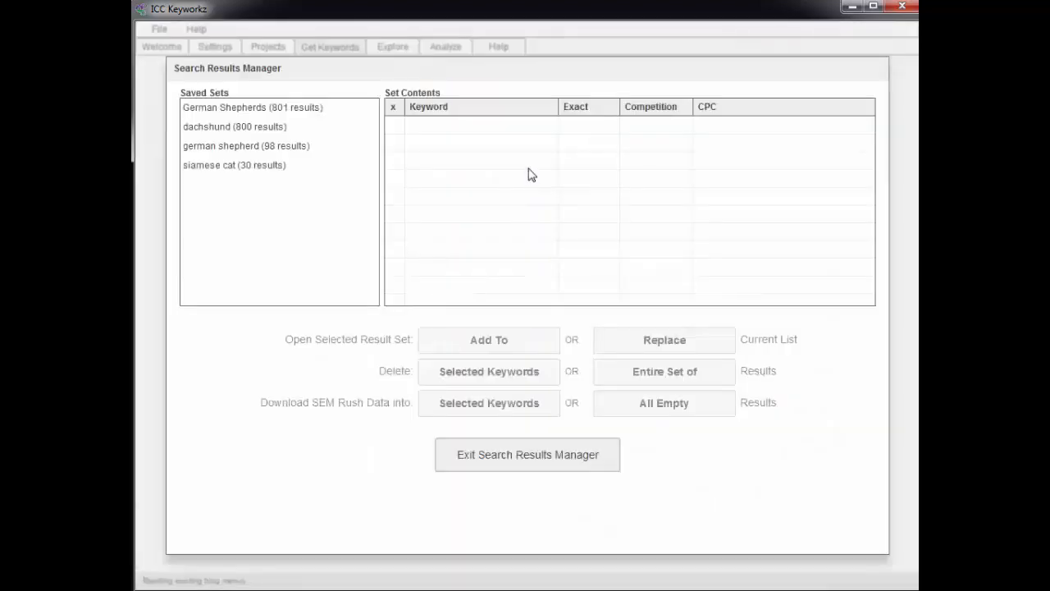
left_click(211, 168)
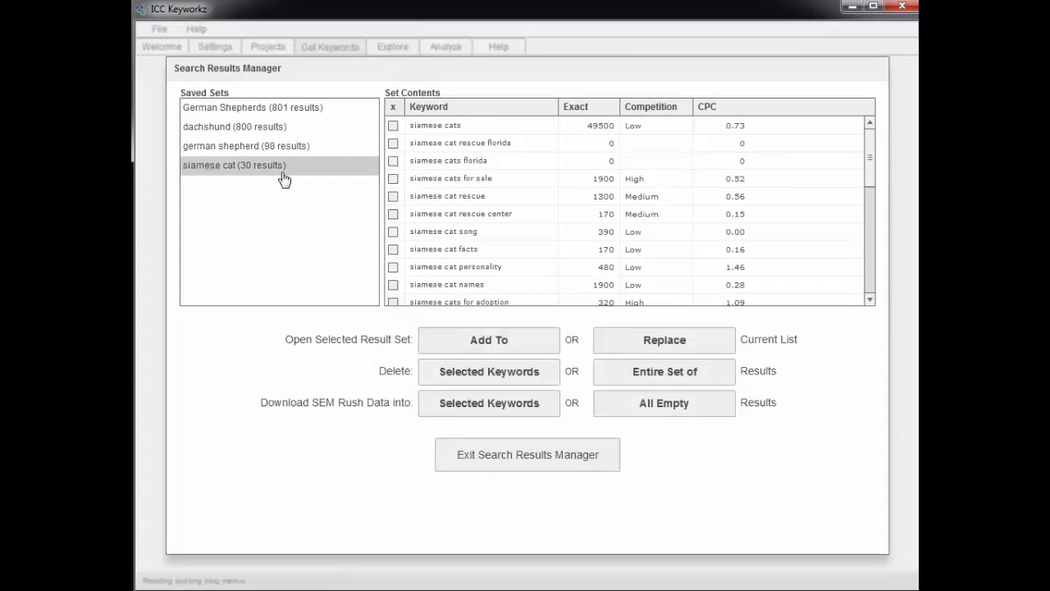
left_click(486, 345)
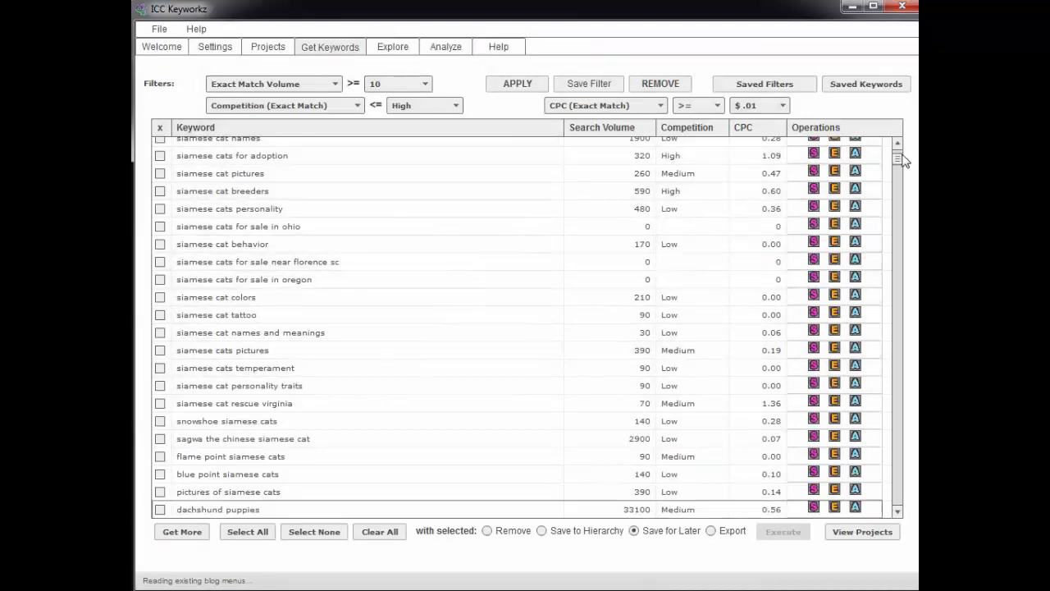
mouse_move(894, 160)
left_mouse_down()
mouse_move(898, 195)
mouse_move(895, 146)
left_mouse_up()
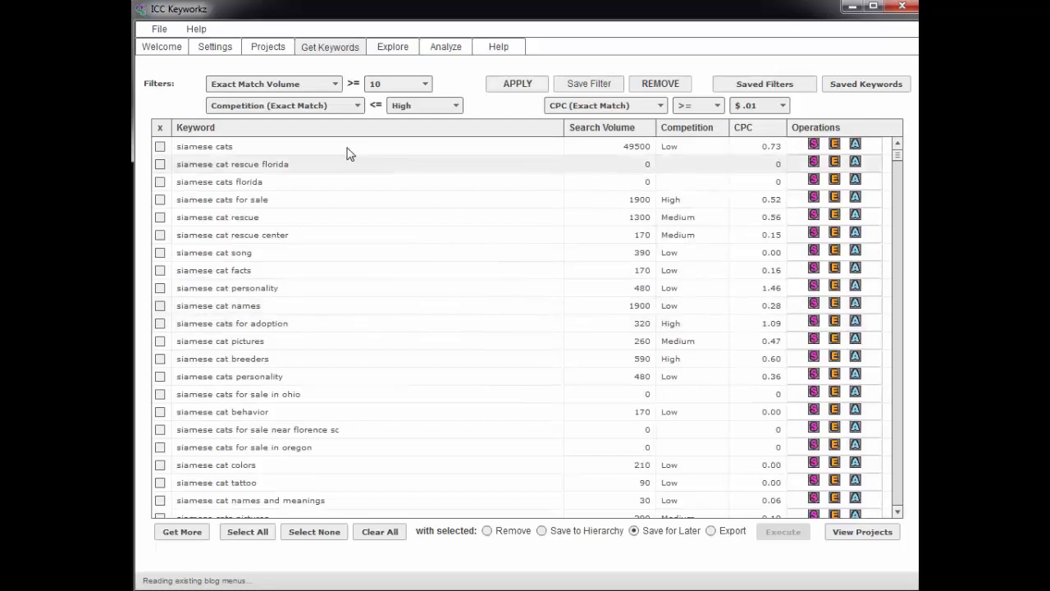
Replace the current keyword list with the saved german shepherd result set of 98 results
left_click(182, 531)
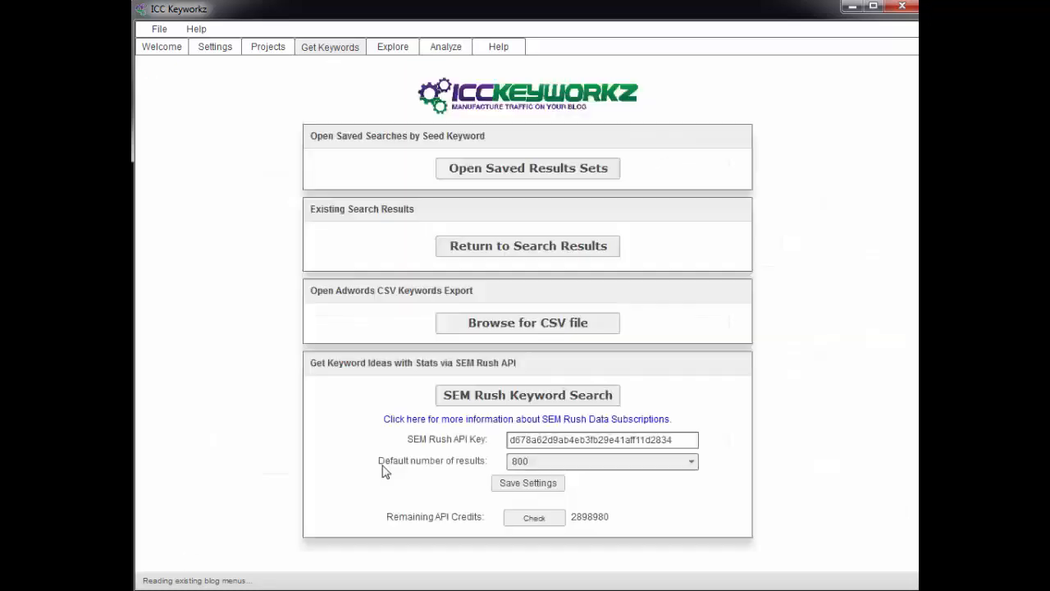
left_click(517, 176)
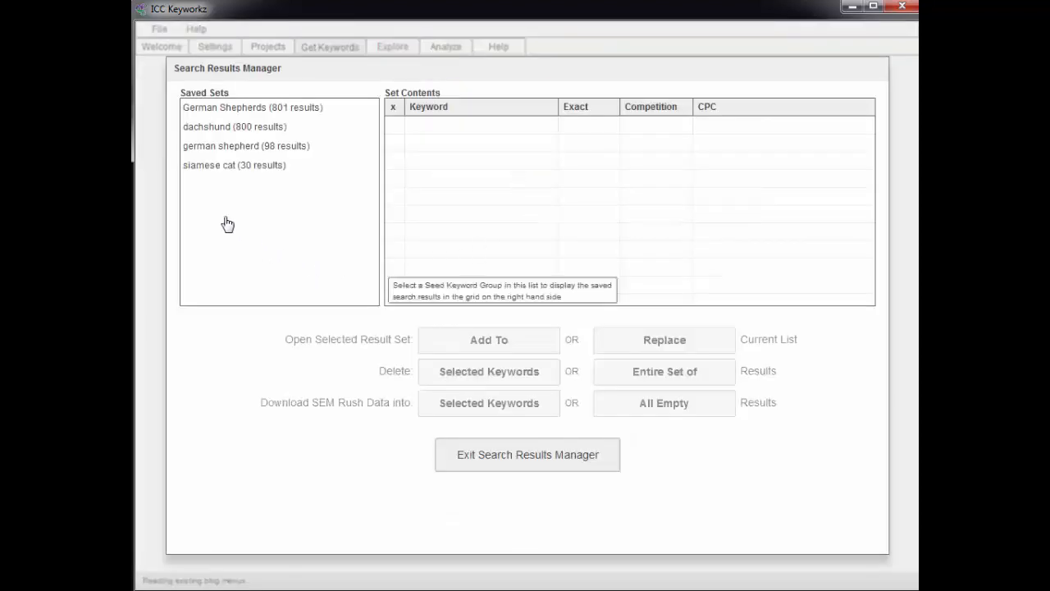
left_click(234, 151)
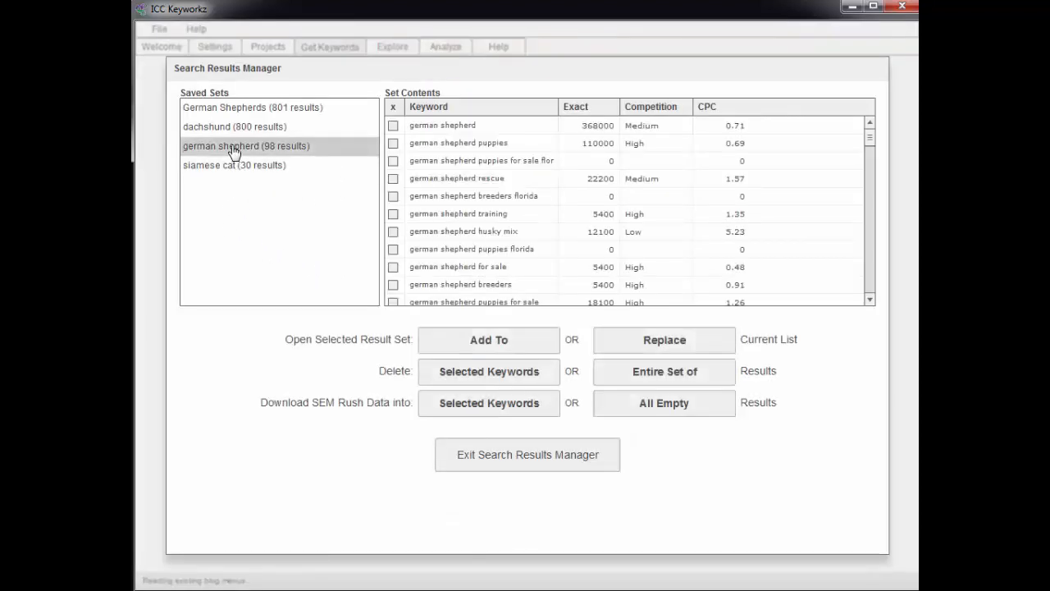
left_click(660, 342)
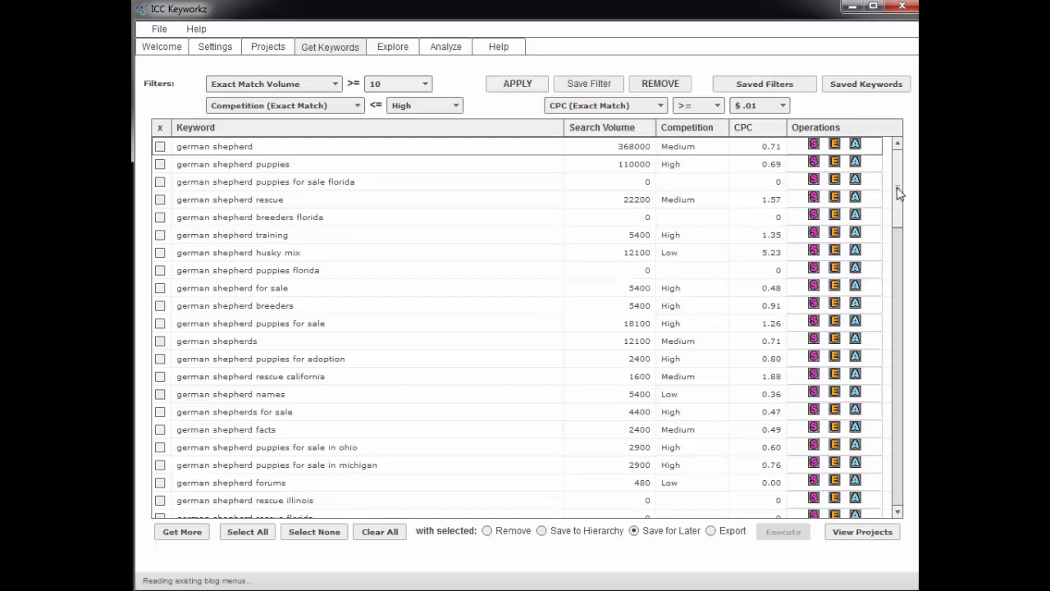
mouse_move(900, 190)
left_mouse_down()
mouse_move(905, 487)
mouse_move(905, 172)
left_mouse_up()
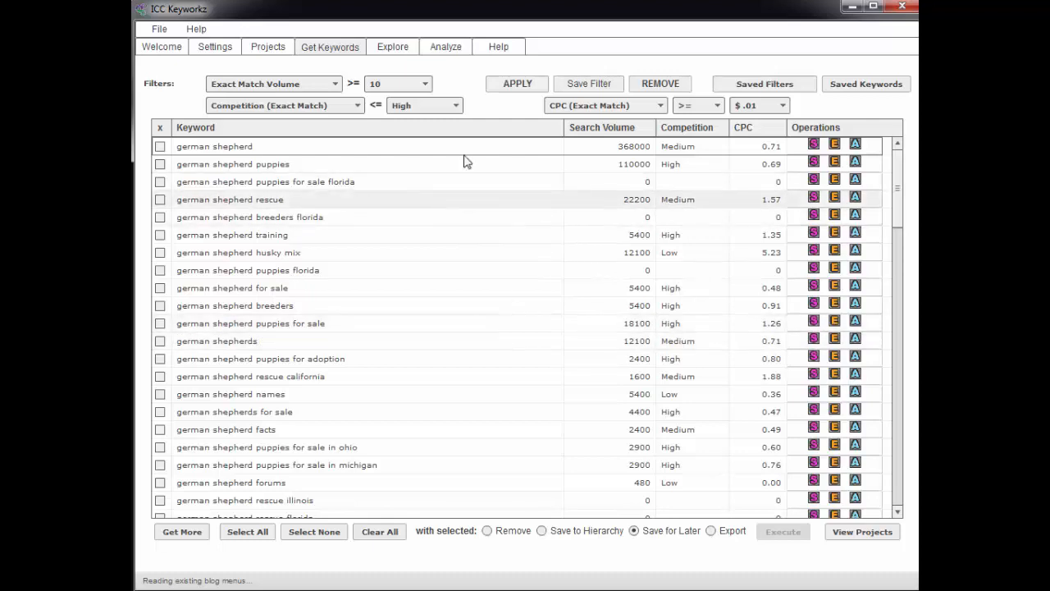
View the keyword hierarchy of the German Shepherds project, and return to the keyword results
left_click(269, 49)
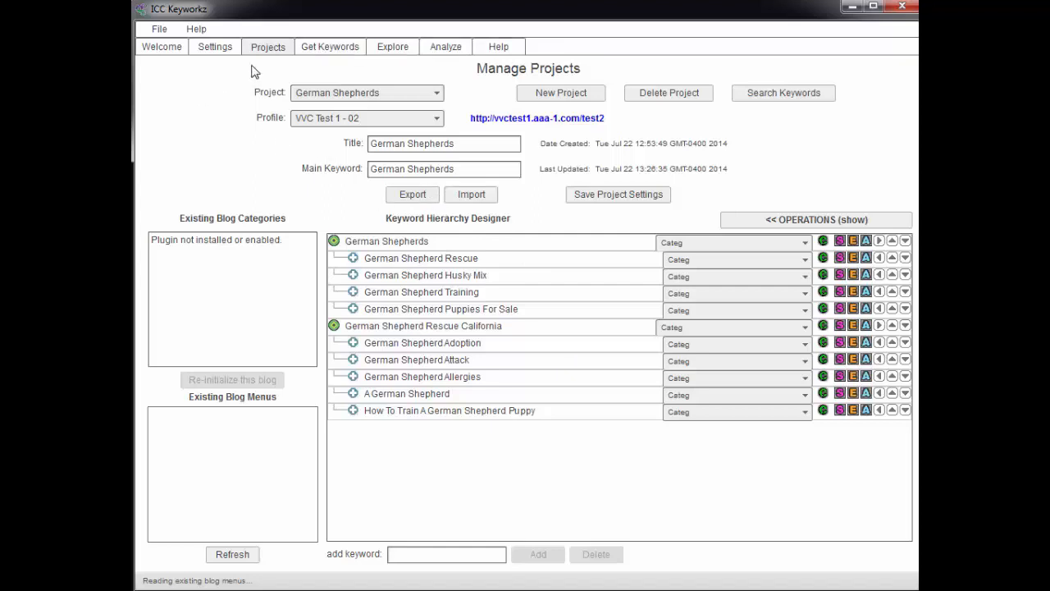
left_click(322, 51)
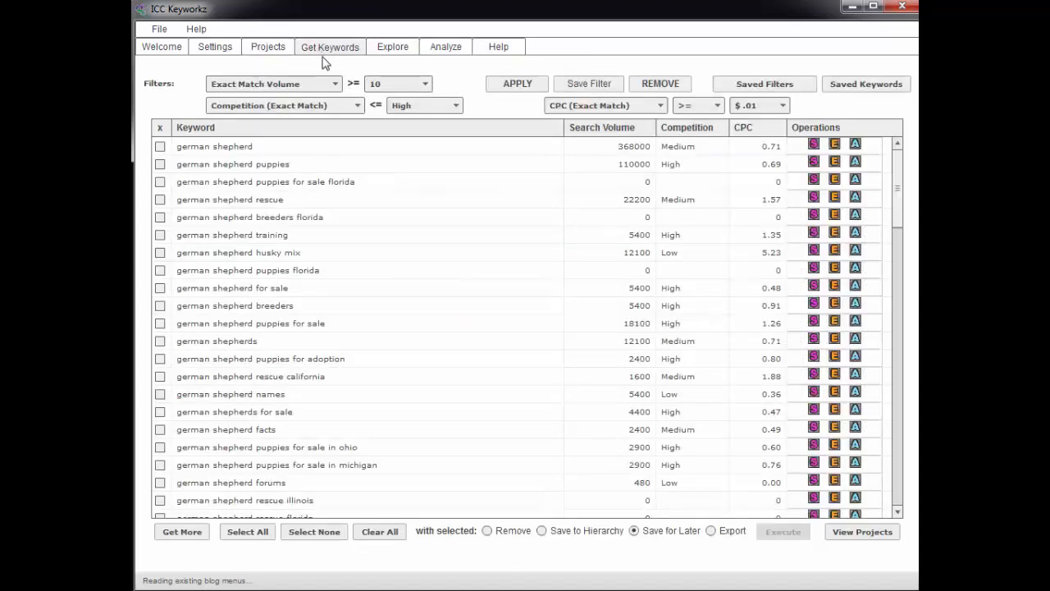